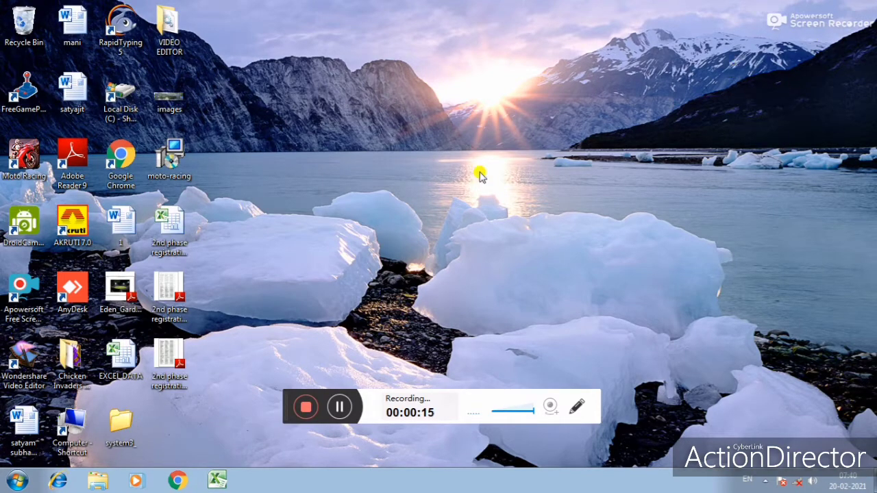
# Step: Open the Computer window and maximize it to show all drives and navigation links
pyautogui.click(17, 481)
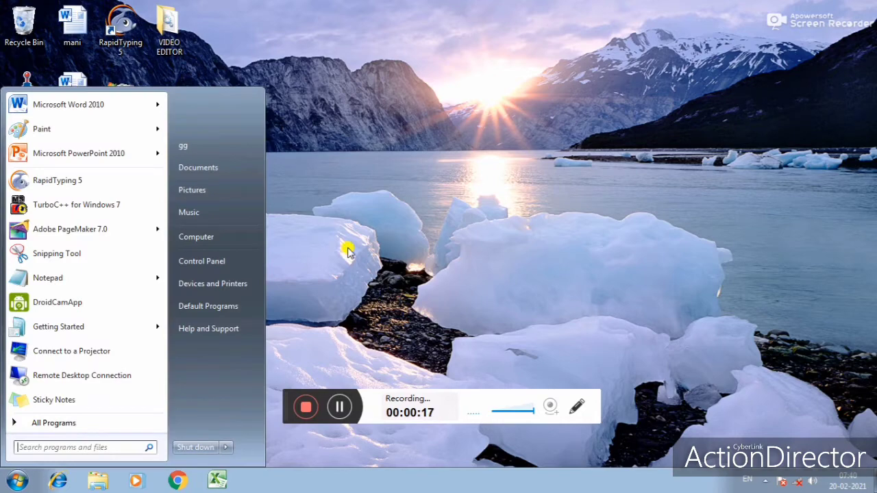
pyautogui.click(204, 237)
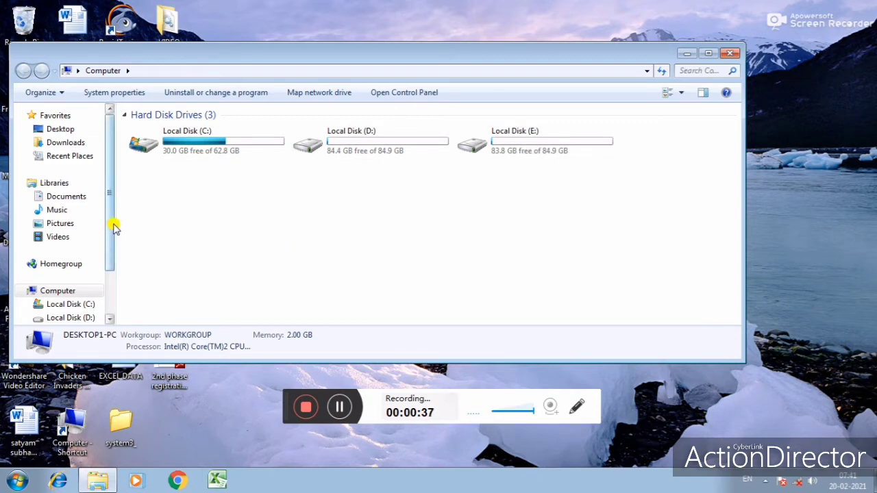
pyautogui.moveTo(108, 226); pyautogui.dragTo(108, 237)
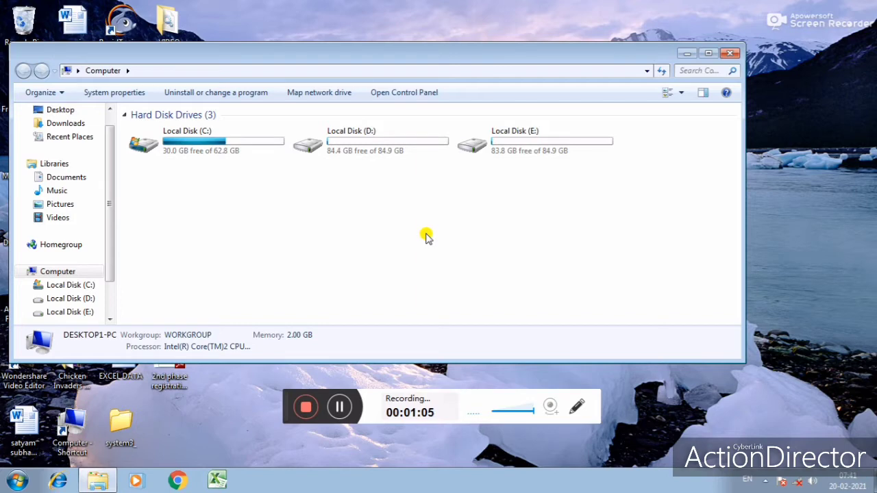
pyautogui.scroll(-1, 110, 226)
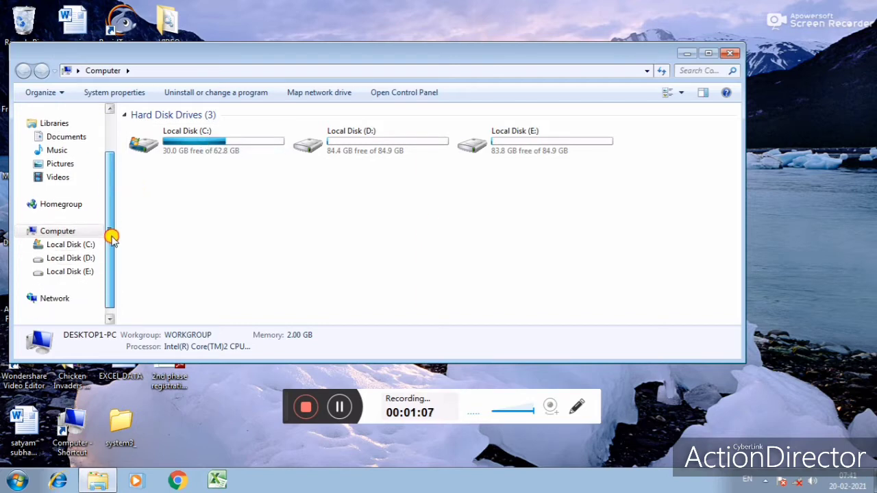
pyautogui.click(709, 52)
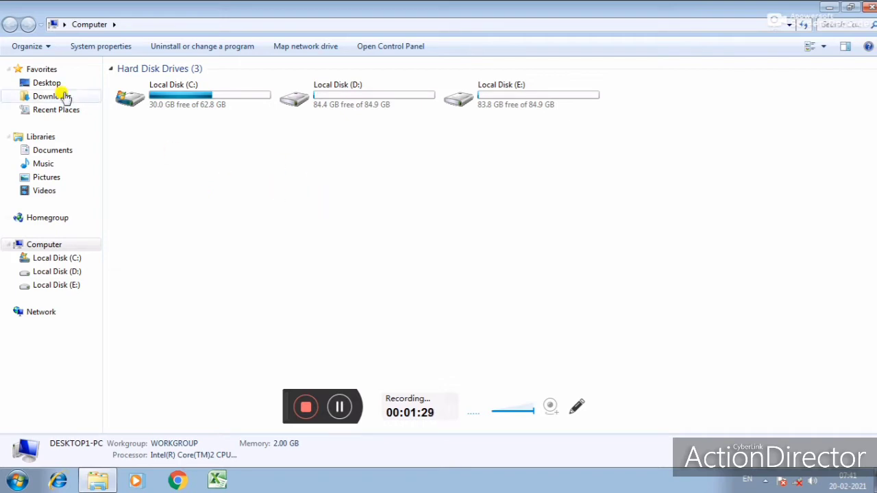
# Step: Look inside New folder on Local Disk (C:) and return to the drive's root
pyautogui.doubleClick(215, 100)
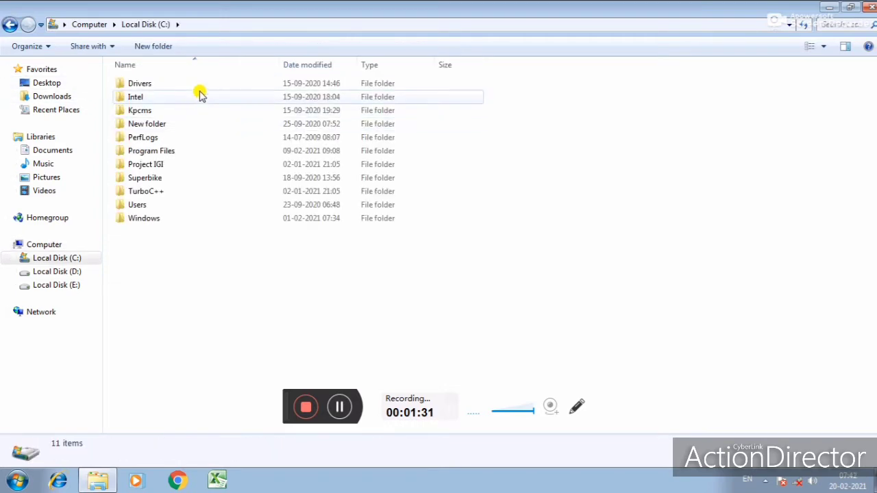
pyautogui.doubleClick(177, 125)
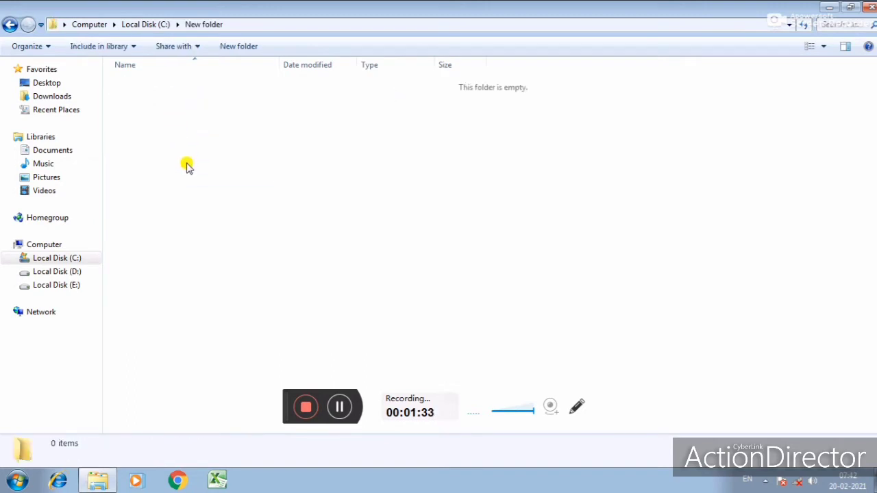
pyautogui.click(9, 24)
# Step: Browse the Superbike folder down through its Menu subfolder to view the contents of the 3D folder
pyautogui.doubleClick(164, 178)
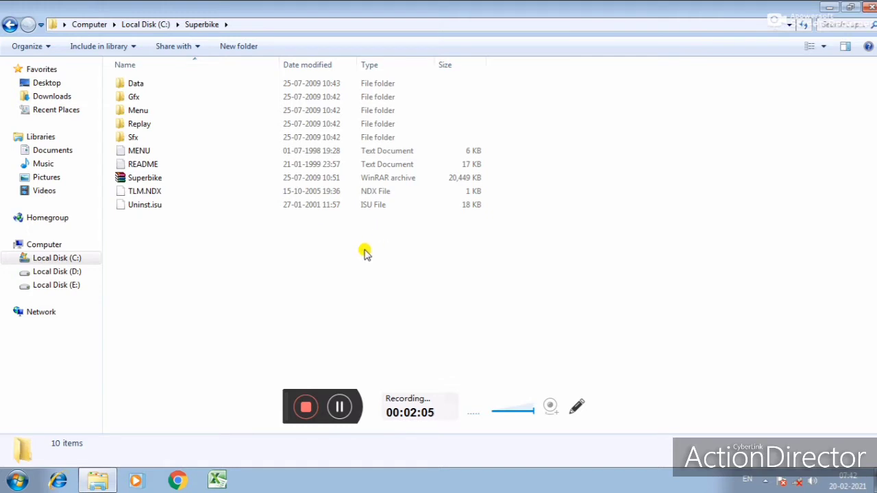
pyautogui.click(150, 114)
pyautogui.doubleClick(151, 115)
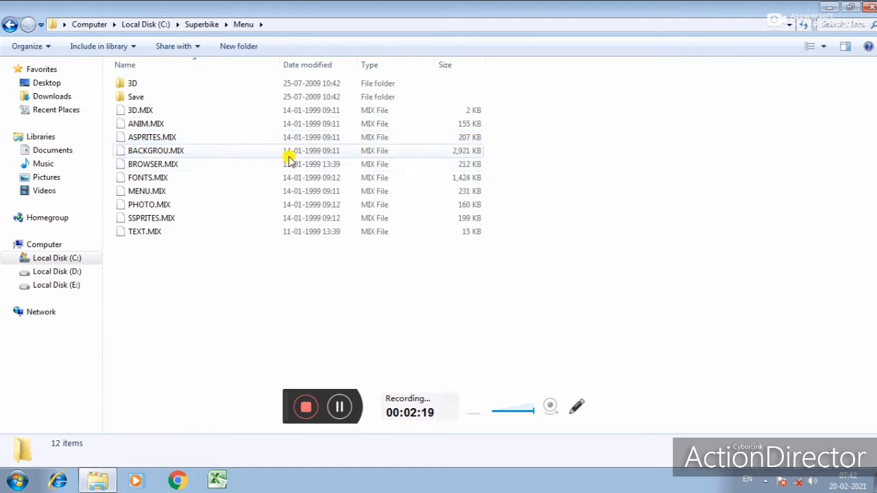
pyautogui.click(73, 258)
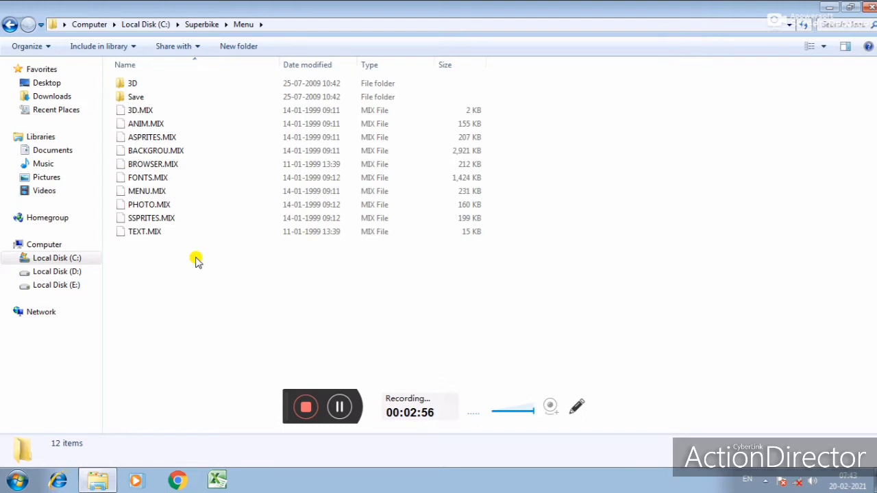
pyautogui.doubleClick(131, 85)
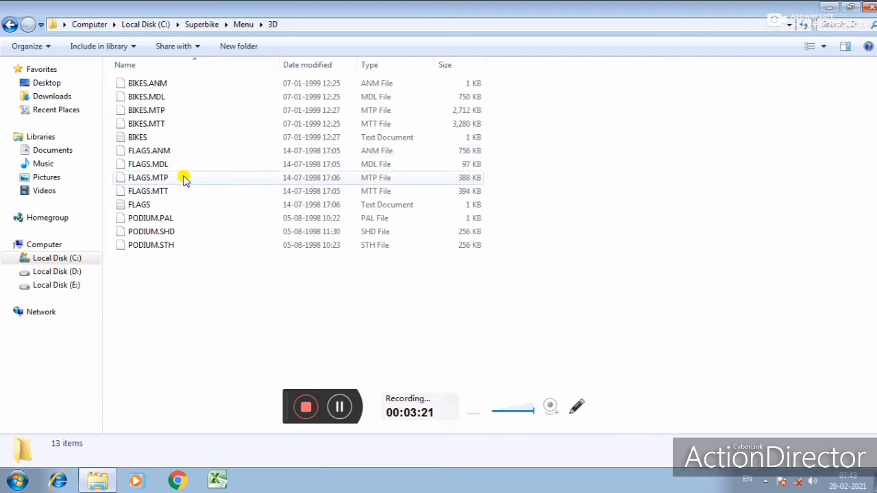
# Step: Launch Microsoft Word 2010 from the Microsoft Office program group
pyautogui.click(15, 482)
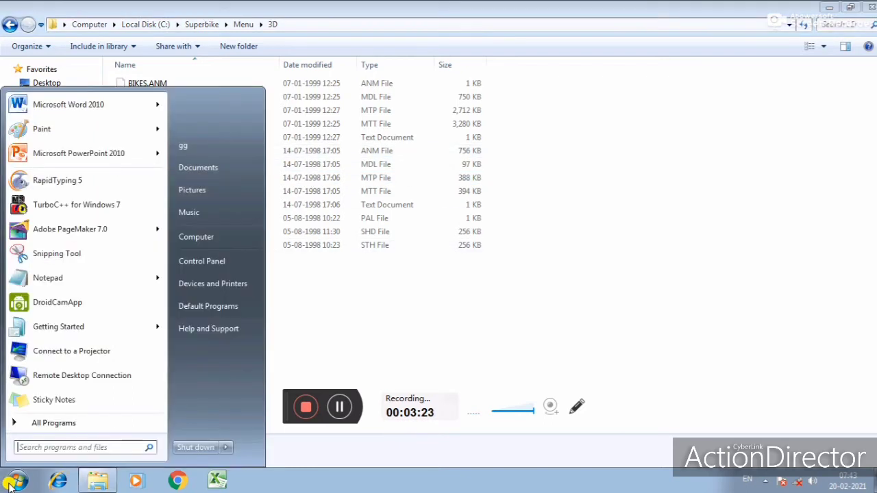
pyautogui.click(49, 425)
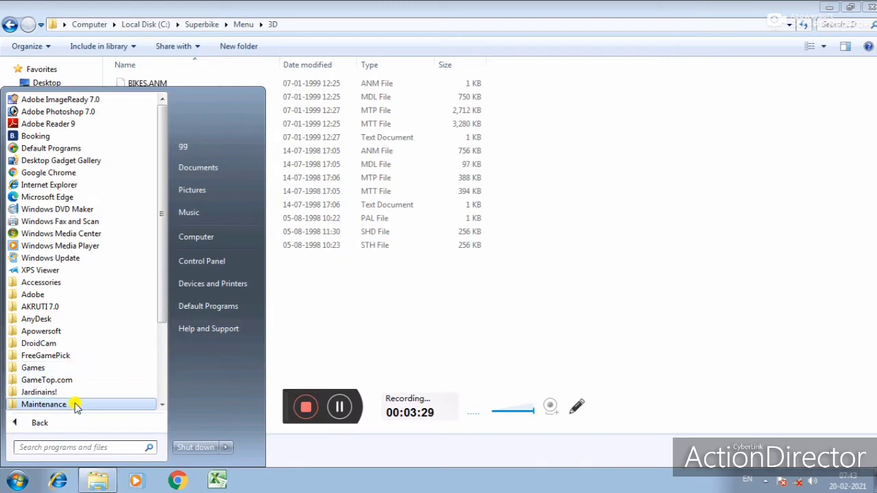
pyautogui.click(161, 406)
pyautogui.click(160, 405)
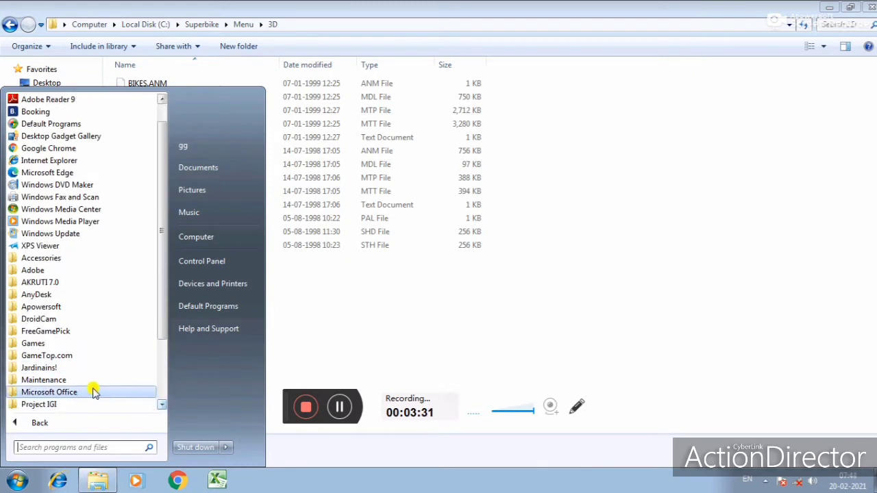
pyautogui.click(92, 392)
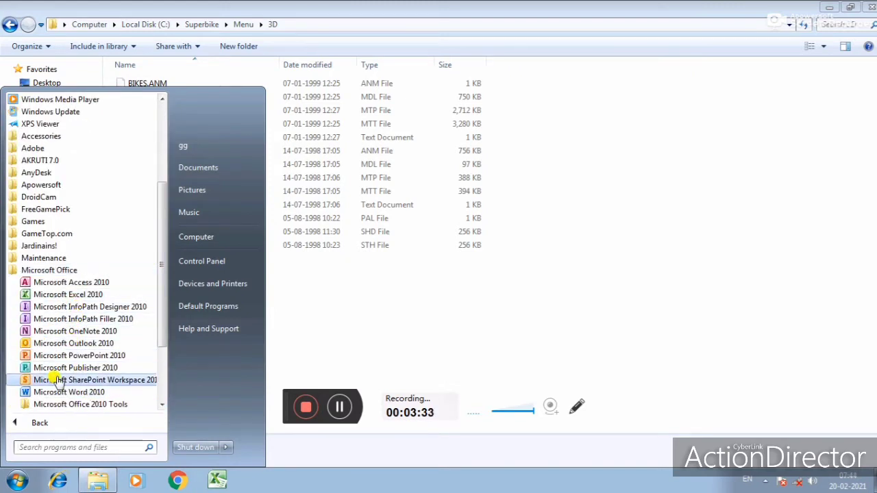
pyautogui.click(72, 392)
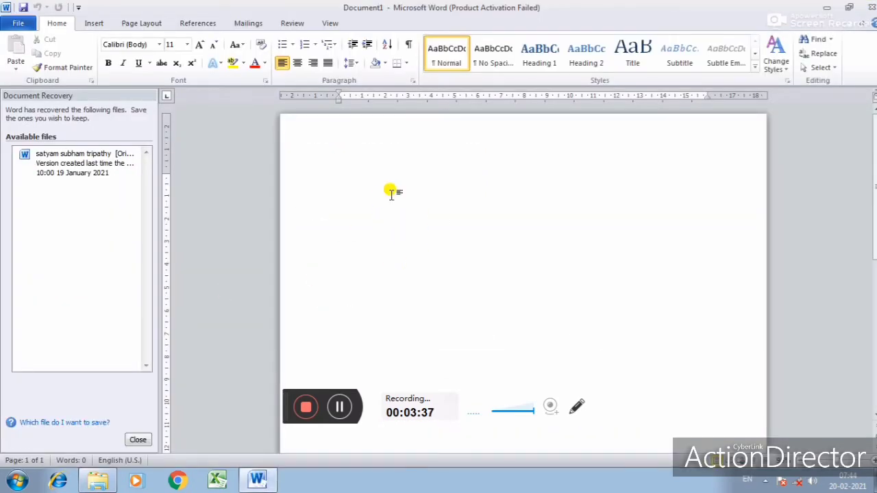
# Step: Dismiss the Office activation wizard and enter the text "dfgdfgfdgdfgd" in the blank document
pyautogui.click(394, 199)
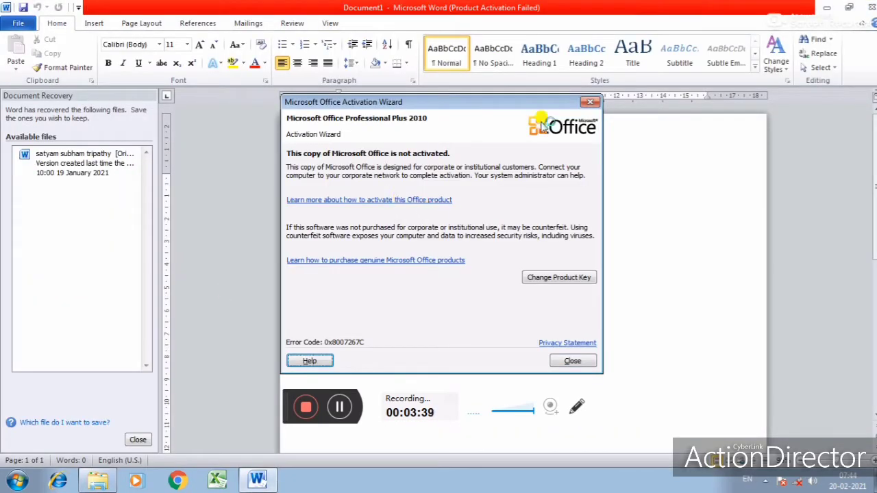
pyautogui.click(562, 61)
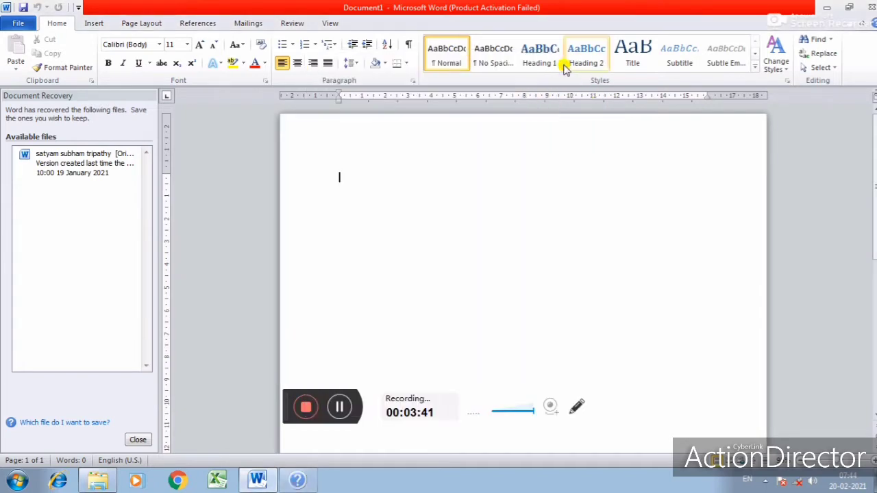
pyautogui.write('dfgdfgfdgdfgd')
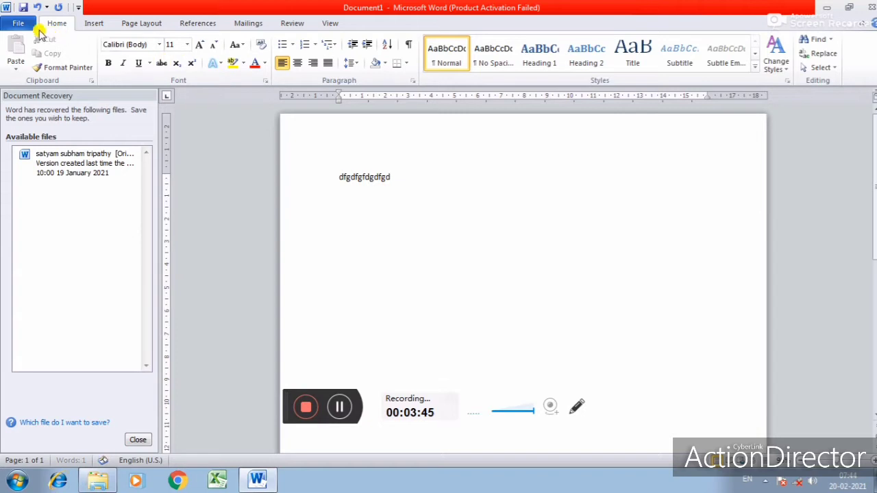
# Step: Start saving the document in the Documents library with a person's first name as the file name, and leave without saving
pyautogui.click(19, 25)
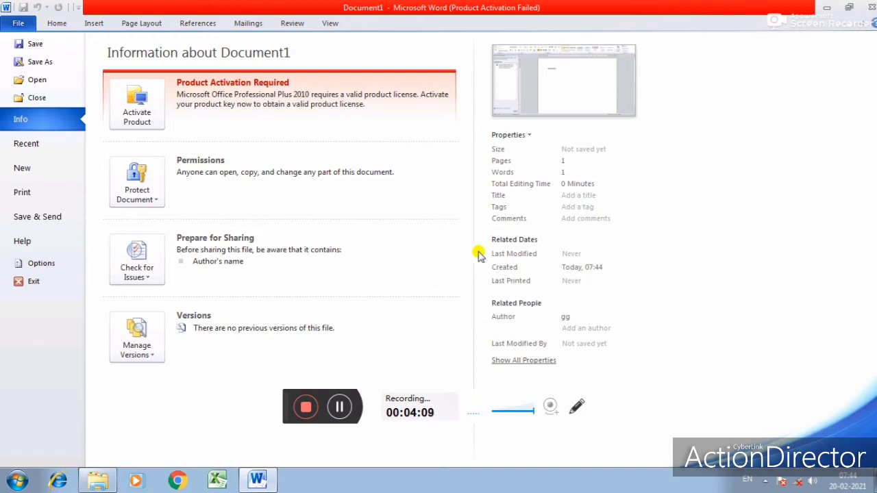
pyautogui.click(32, 43)
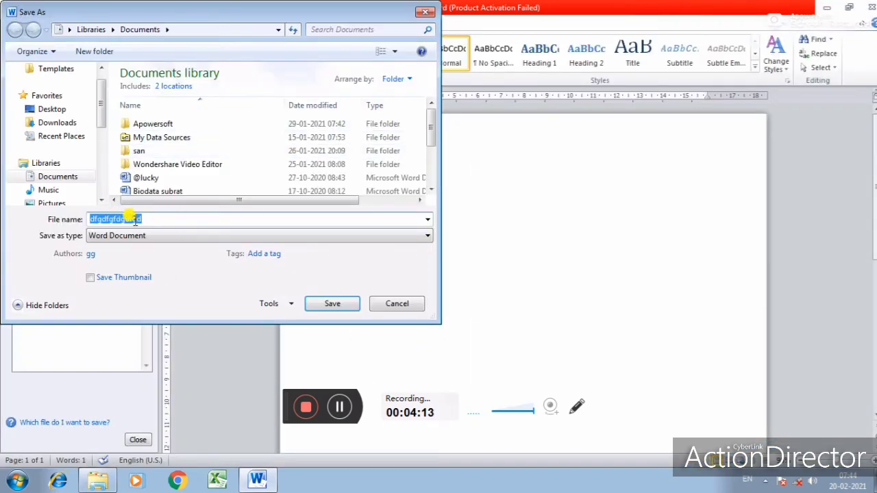
pyautogui.click(140, 217)
pyautogui.hotkey('ctrl', 'a')
pyautogui.press('BackSpace')
pyautogui.hotkey('ctrl', 'z')
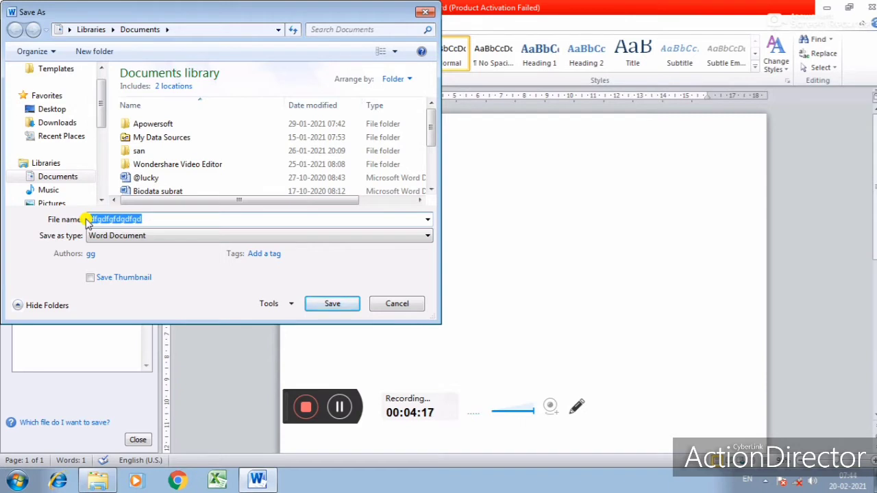
pyautogui.write('s')
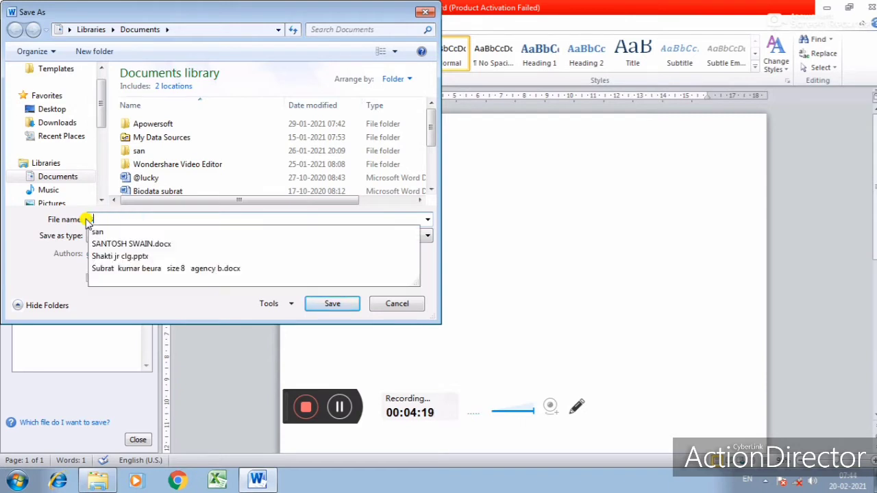
pyautogui.write('anjay')
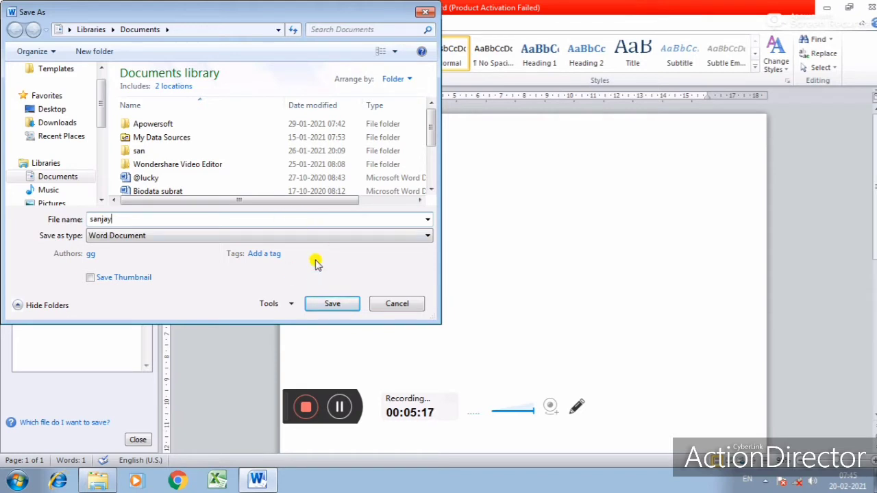
pyautogui.click(425, 12)
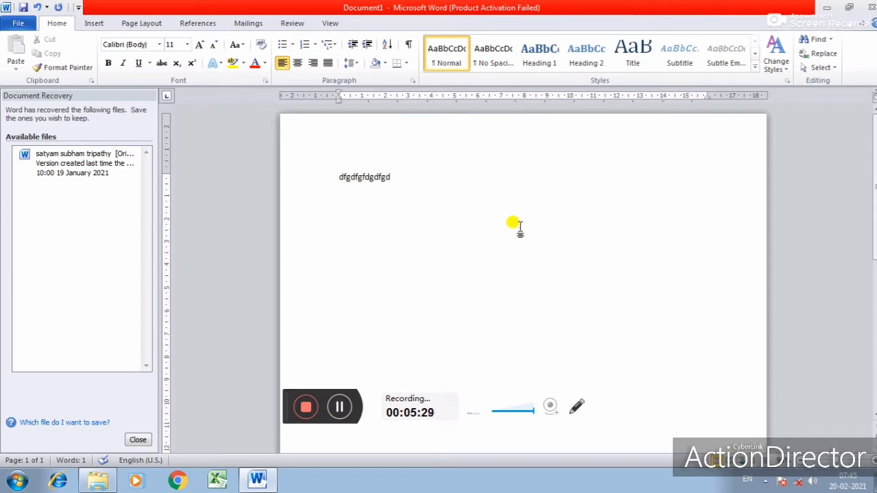
# Step: Minimize the Word document and open the VIDEO EDITOR folder on the Desktop in the file window
pyautogui.click(827, 7)
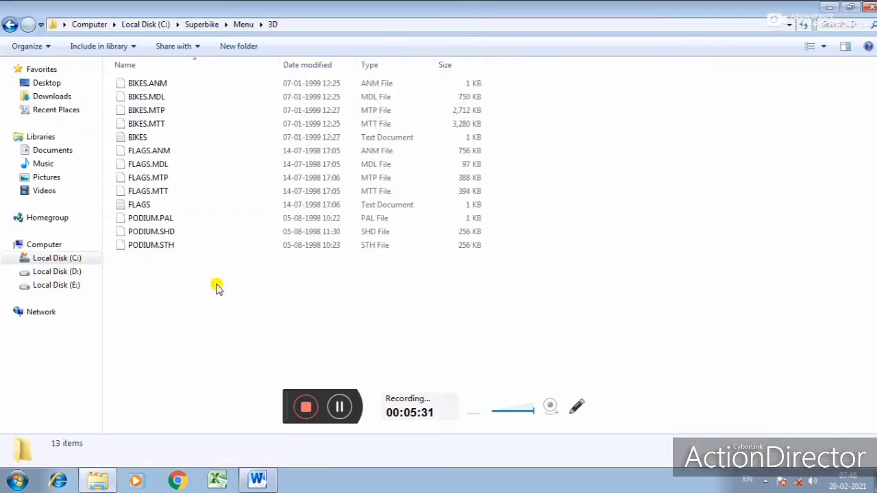
pyautogui.click(60, 83)
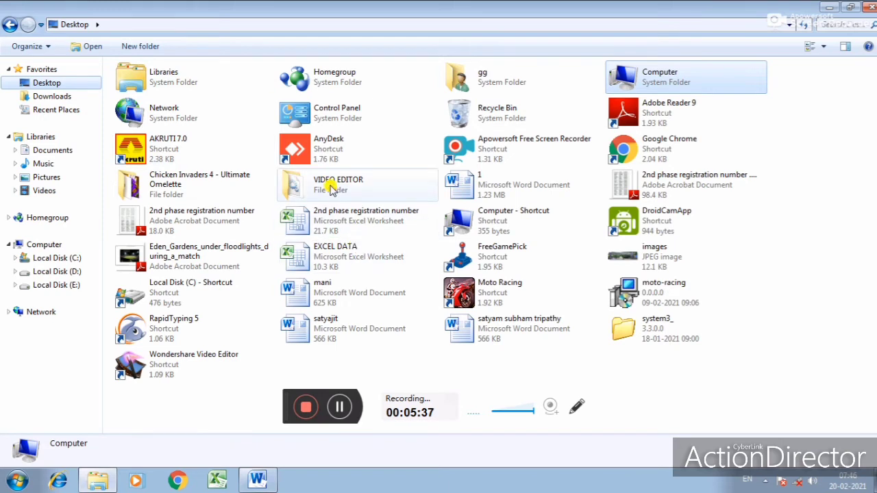
pyautogui.click(353, 184)
pyautogui.doubleClick(357, 186)
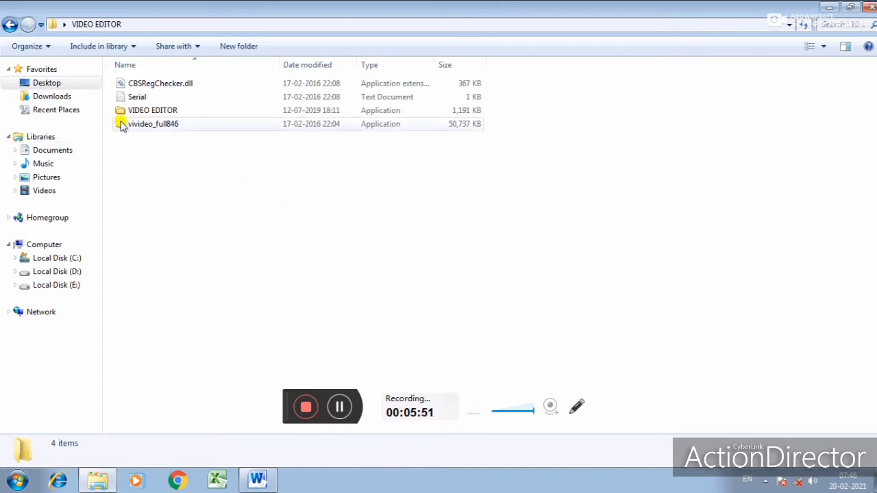
# Step: Create a new folder with the default name inside the VIDEO EDITOR folder and close the window
pyautogui.rightClick(189, 174)
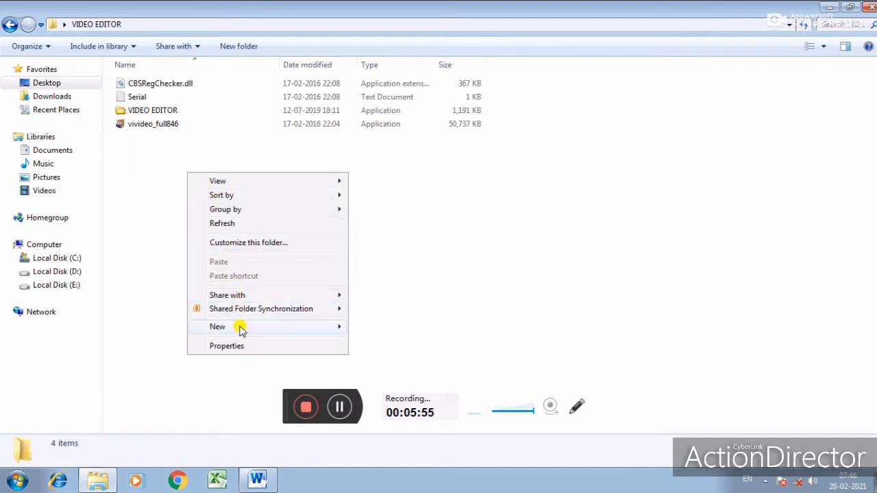
pyautogui.moveTo(240, 327)
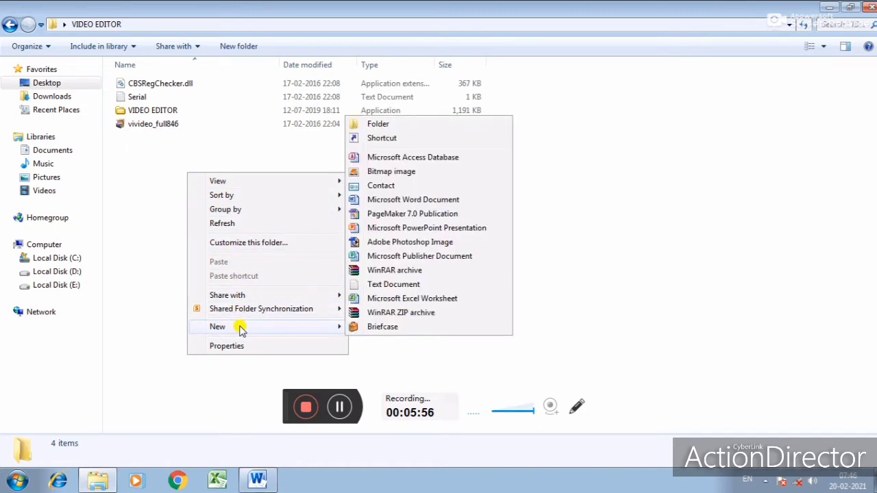
pyautogui.click(397, 127)
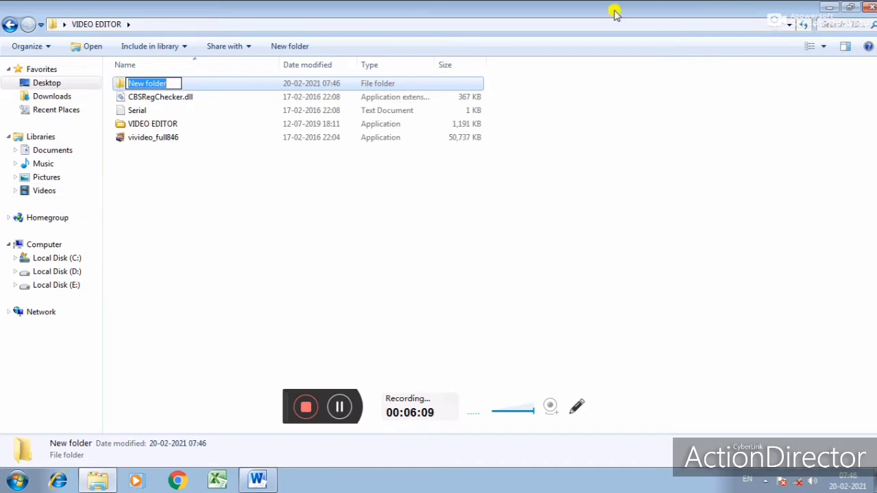
pyautogui.click(870, 6)
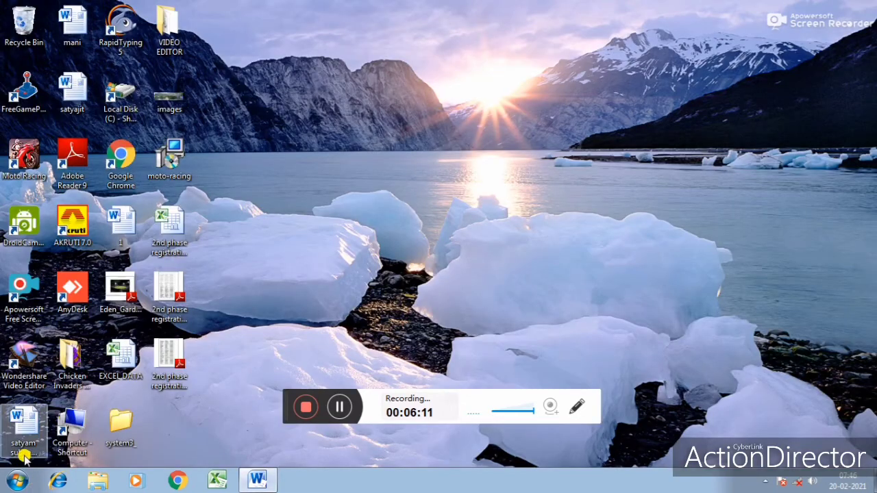
# Step: Open the Computer window to view the hard disk drives and close it, doing this twice
pyautogui.click(18, 481)
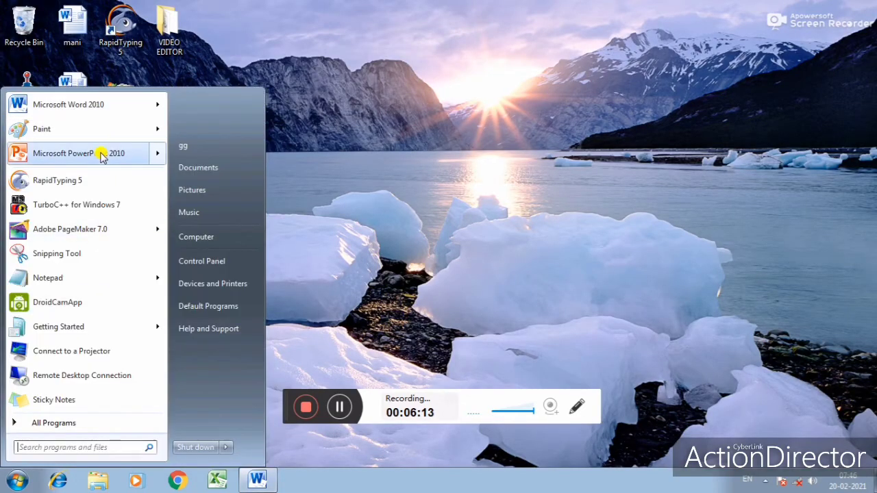
pyautogui.click(219, 236)
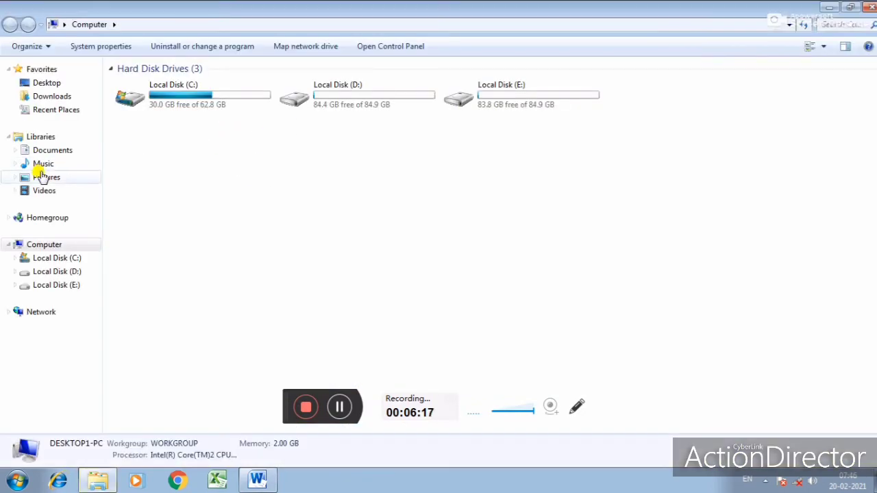
pyautogui.click(868, 6)
pyautogui.click(17, 482)
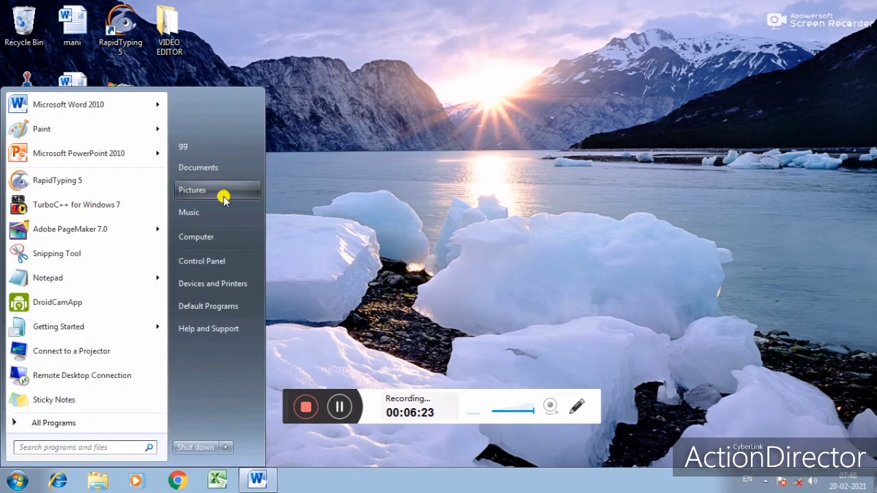
pyautogui.click(215, 241)
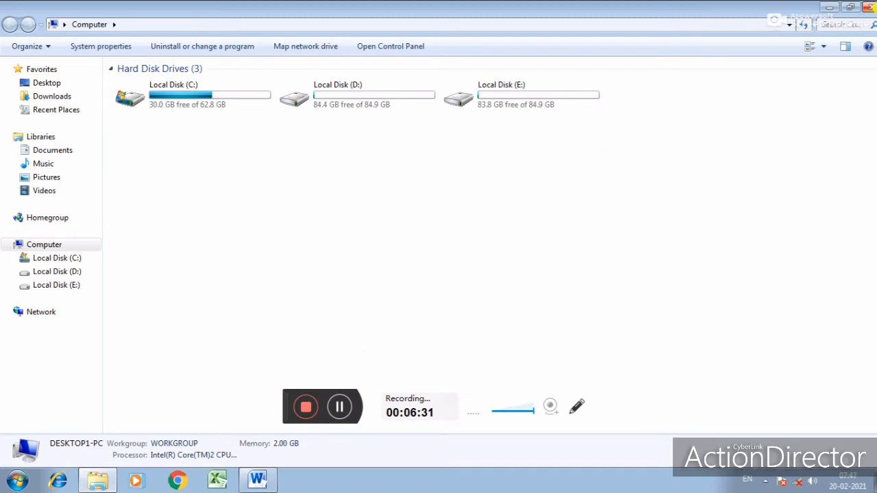
pyautogui.click(869, 6)
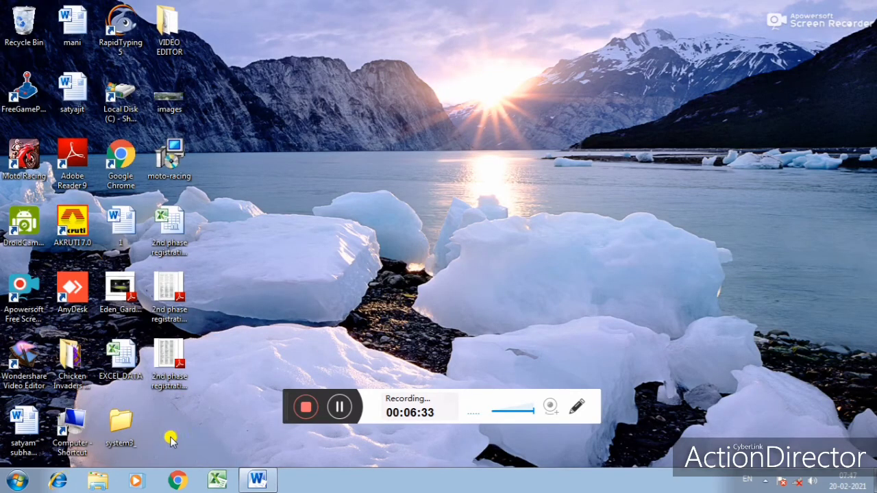
# Step: Open the Libraries window, switch to the Computer location, and close the window
pyautogui.click(99, 482)
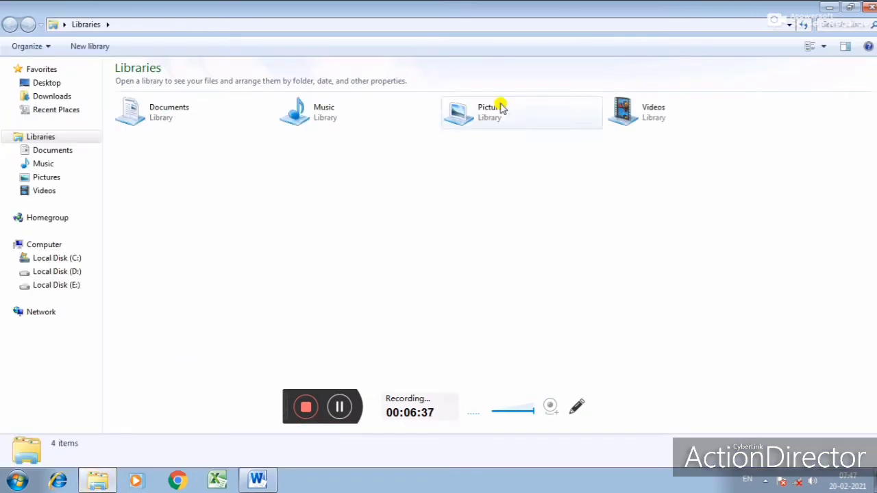
pyautogui.click(61, 246)
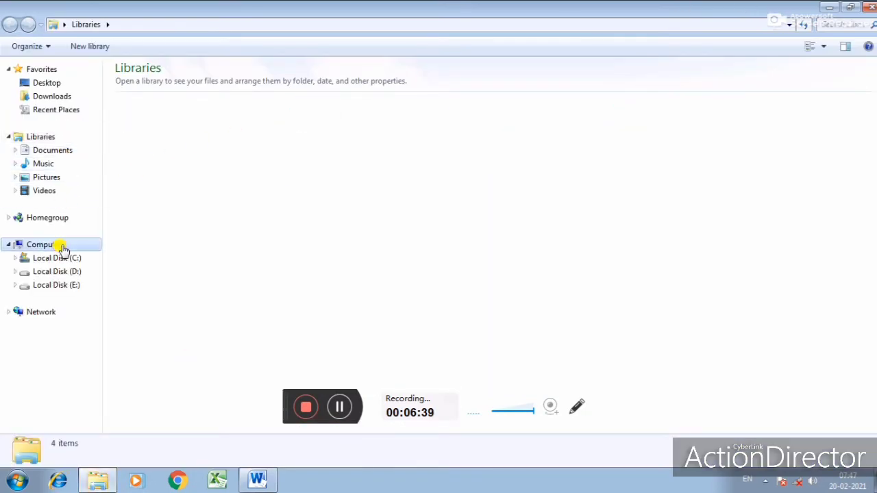
pyautogui.click(869, 7)
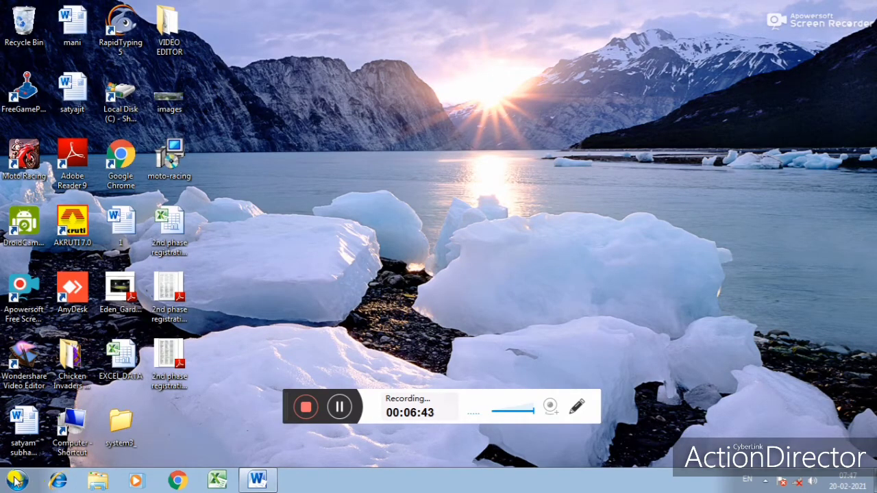
# Step: Open Local Disk (C:) through the desktop's Computer shortcut and display its folders as Small Icons
pyautogui.doubleClick(74, 424)
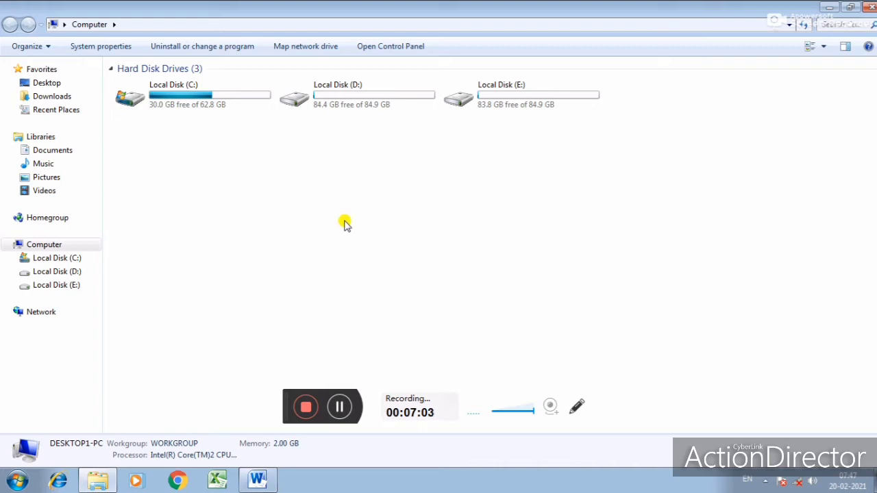
pyautogui.doubleClick(213, 102)
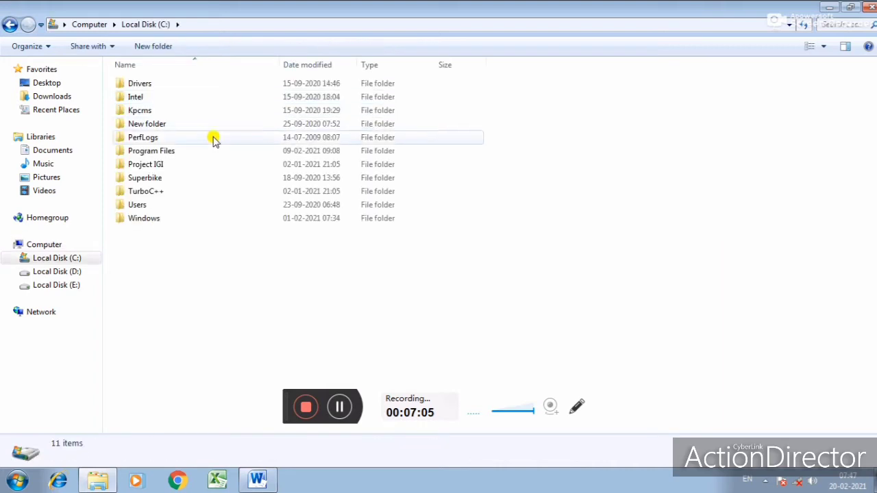
pyautogui.click(824, 50)
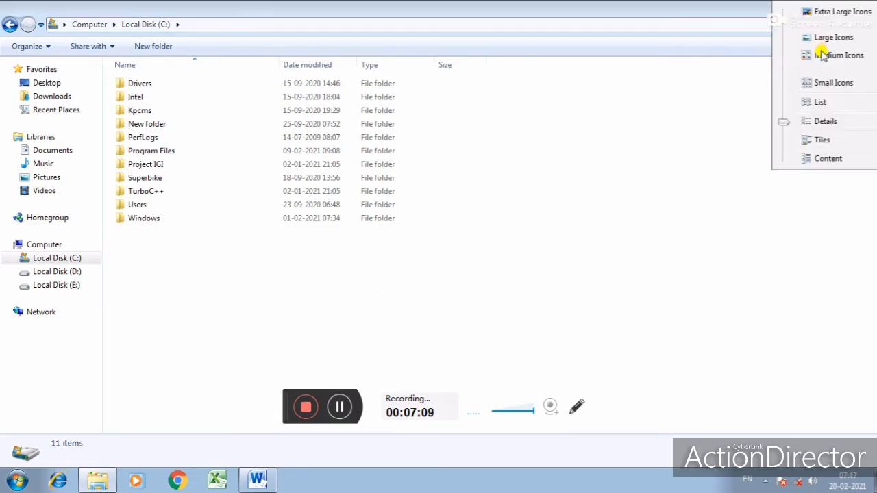
pyautogui.click(834, 82)
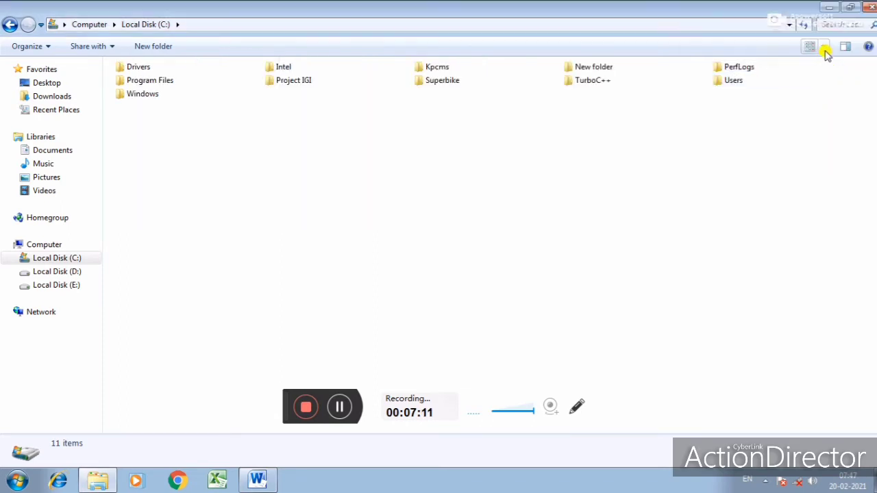
# Step: Show the folders of Local Disk (C:) as Medium Icons, as Large Icons, and in the Details view
pyautogui.click(826, 51)
pyautogui.click(830, 57)
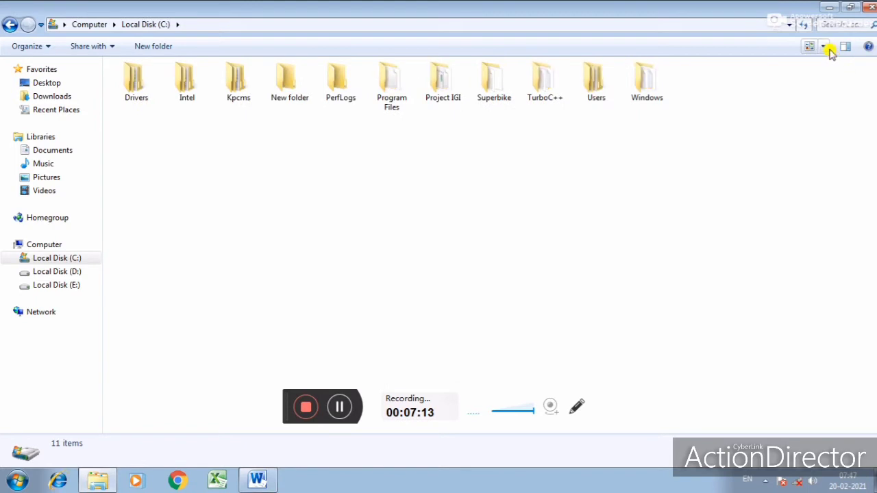
pyautogui.click(829, 50)
pyautogui.click(829, 39)
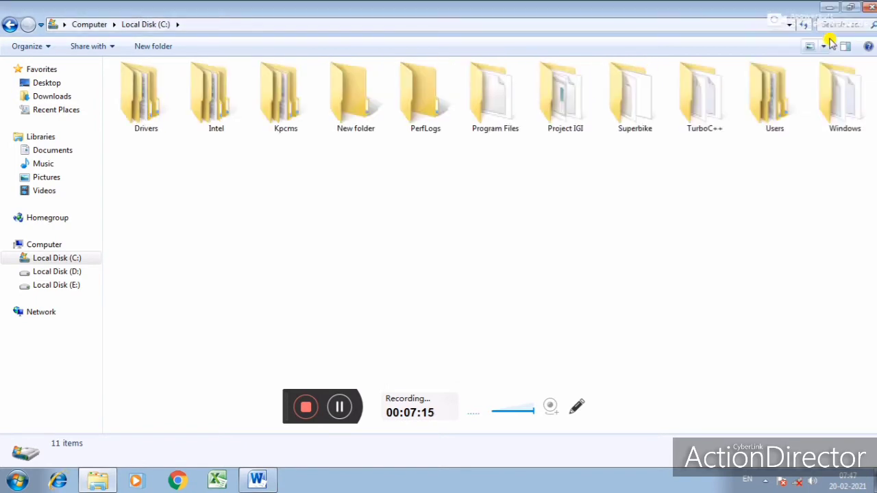
pyautogui.click(825, 47)
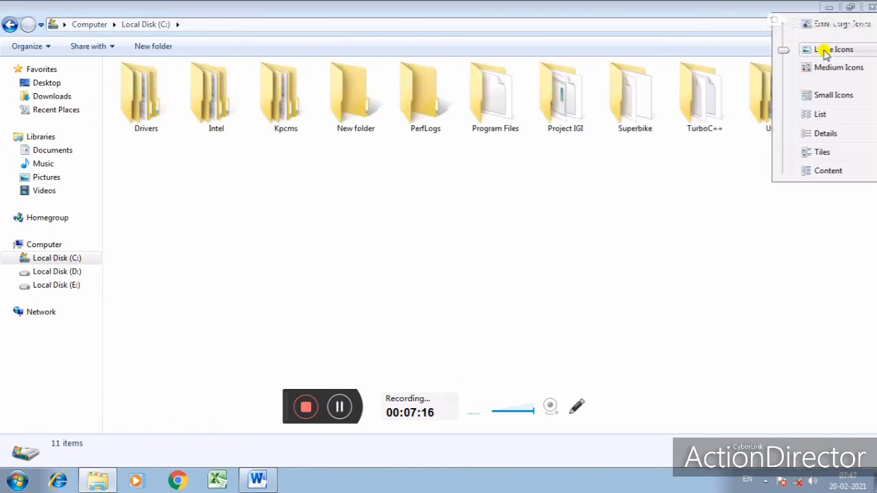
pyautogui.click(837, 135)
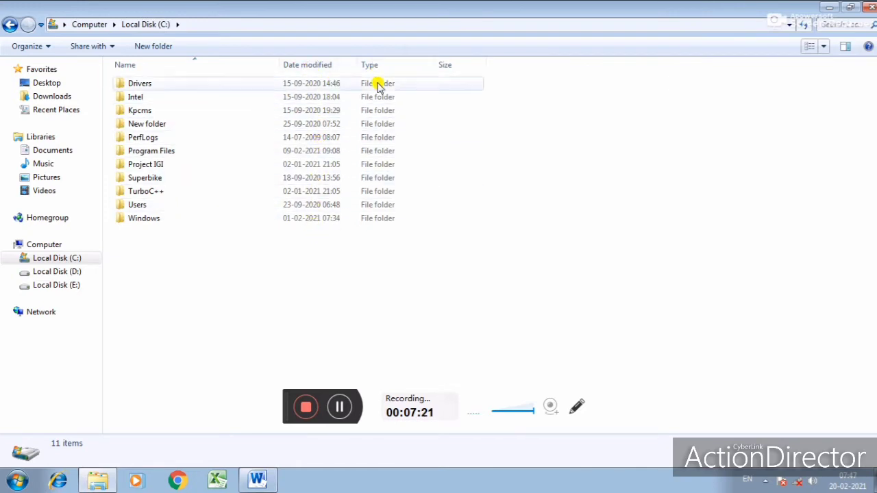
# Step: Switch the folder display of Local Disk (C:) to Tiles and finally to Content
pyautogui.click(824, 46)
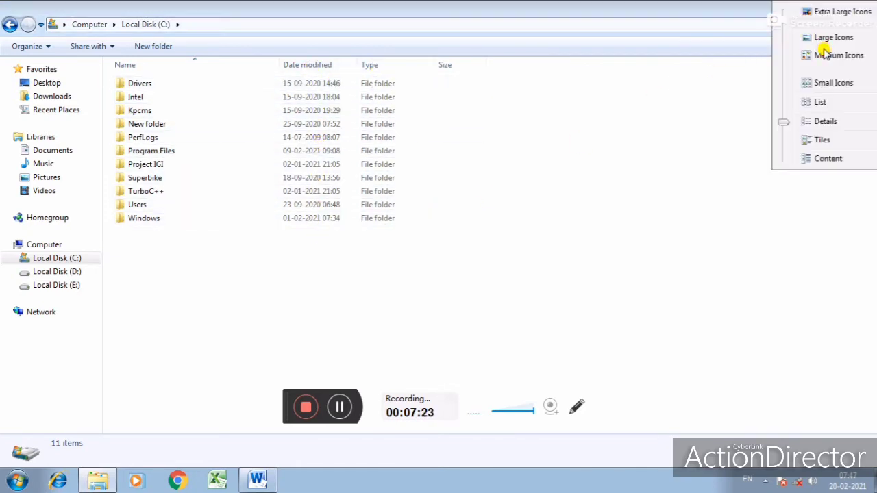
pyautogui.click(824, 140)
pyautogui.click(825, 46)
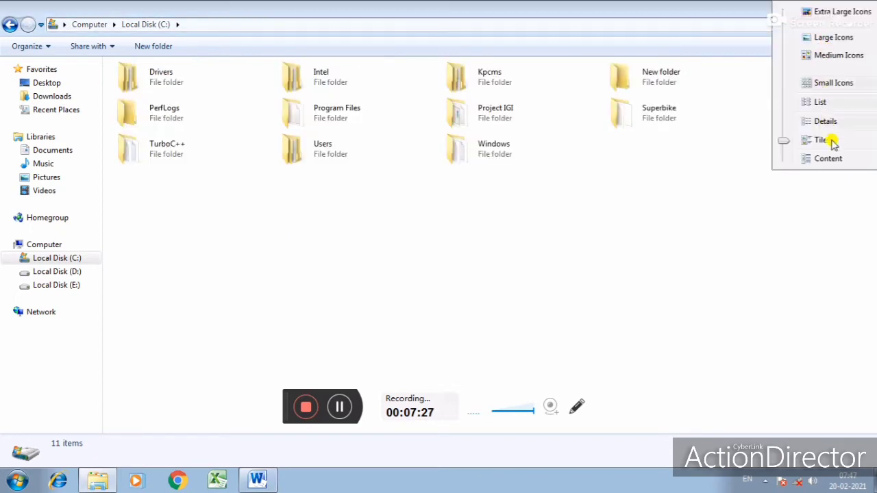
pyautogui.click(829, 158)
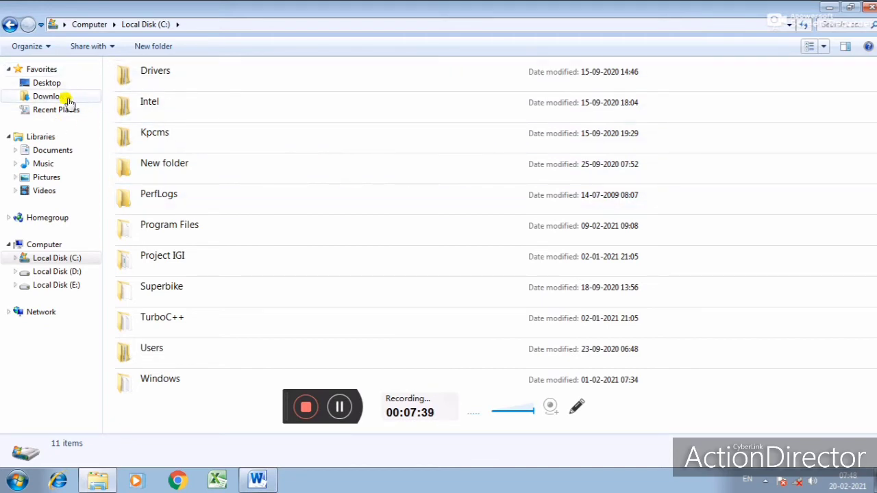
# Step: Copy the Word document "Bratatee NOV. 2020 f" from Local Disk (D:)
pyautogui.click(68, 271)
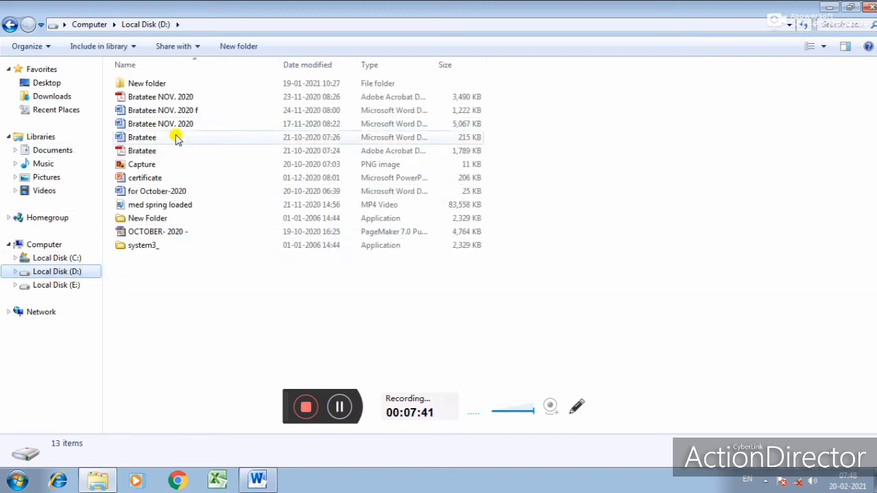
pyautogui.click(186, 97)
pyautogui.rightClick(189, 96)
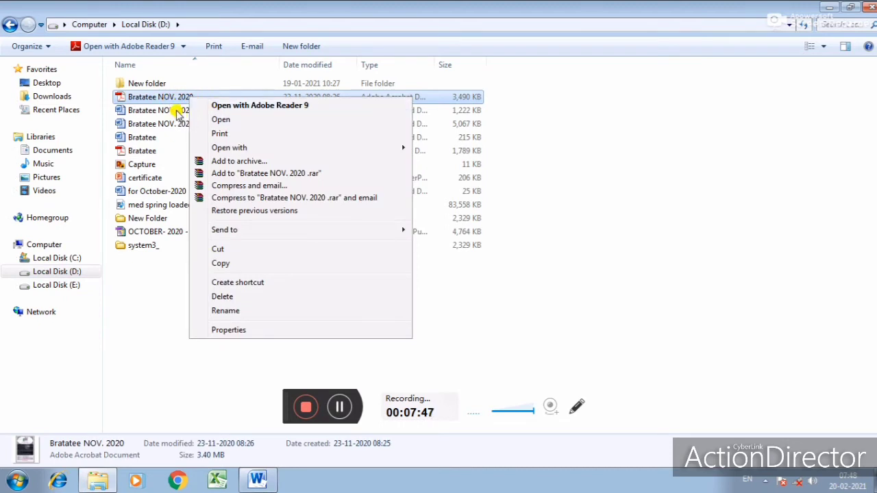
pyautogui.click(163, 105)
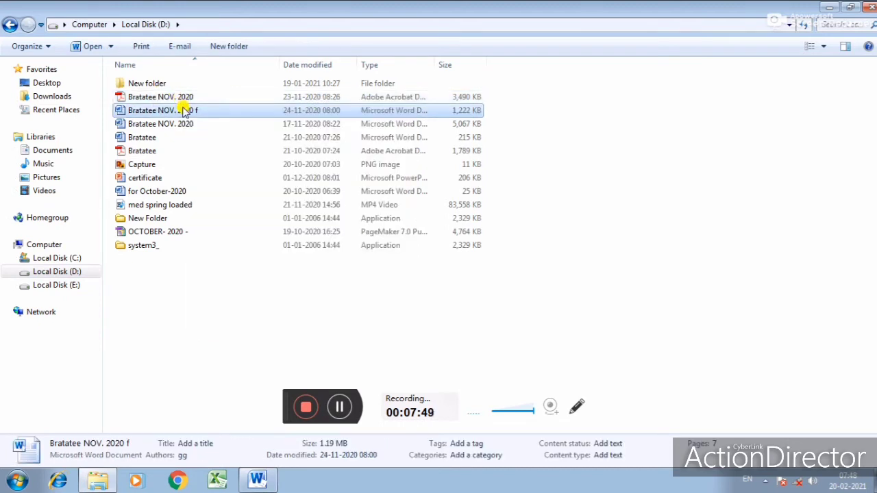
pyautogui.rightClick(189, 114)
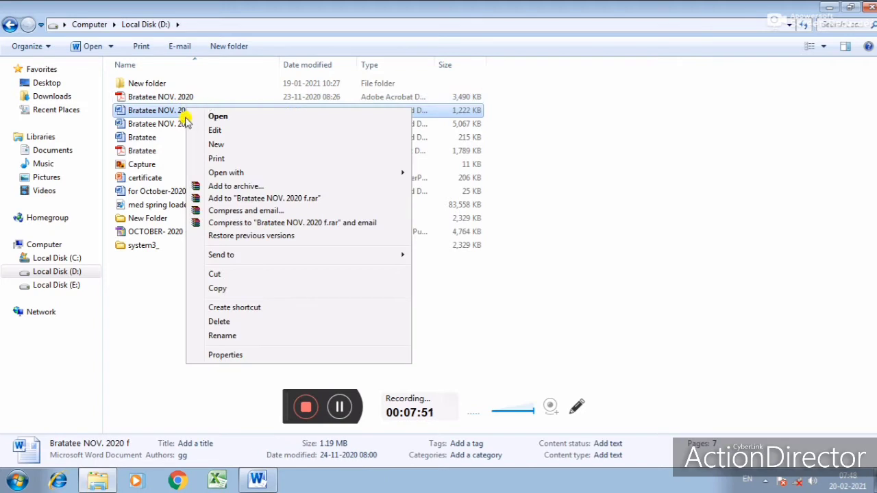
pyautogui.click(226, 289)
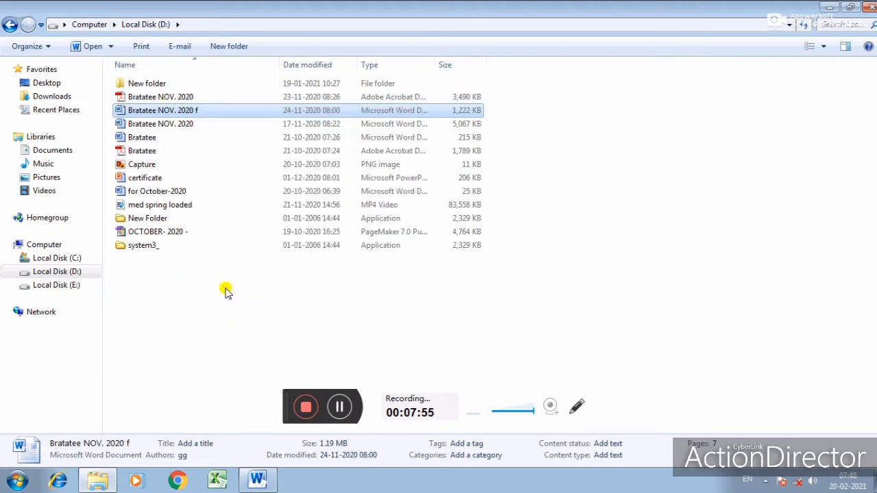
# Step: Paste the copied Word document into Local Disk (E:) and minimize the window
pyautogui.click(76, 284)
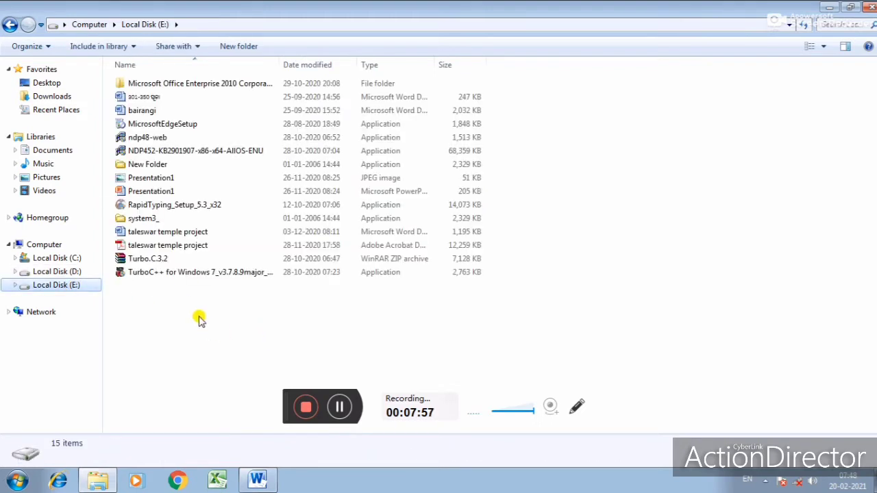
pyautogui.rightClick(178, 303)
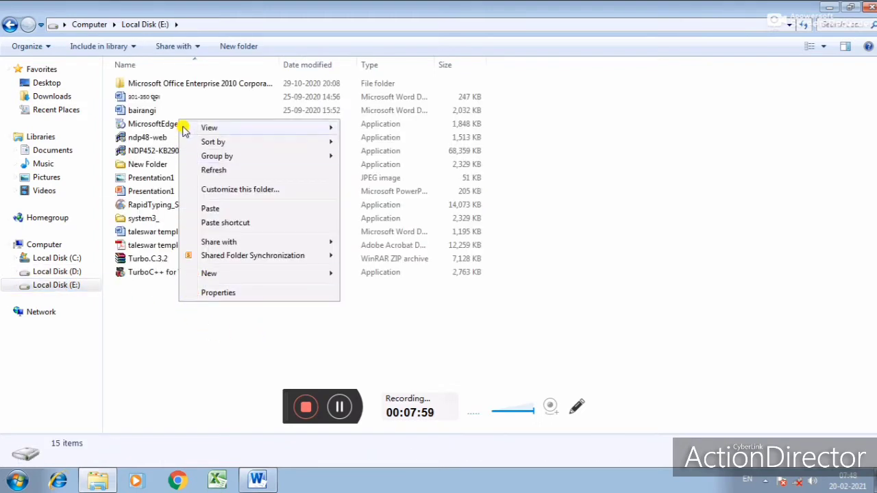
pyautogui.click(210, 209)
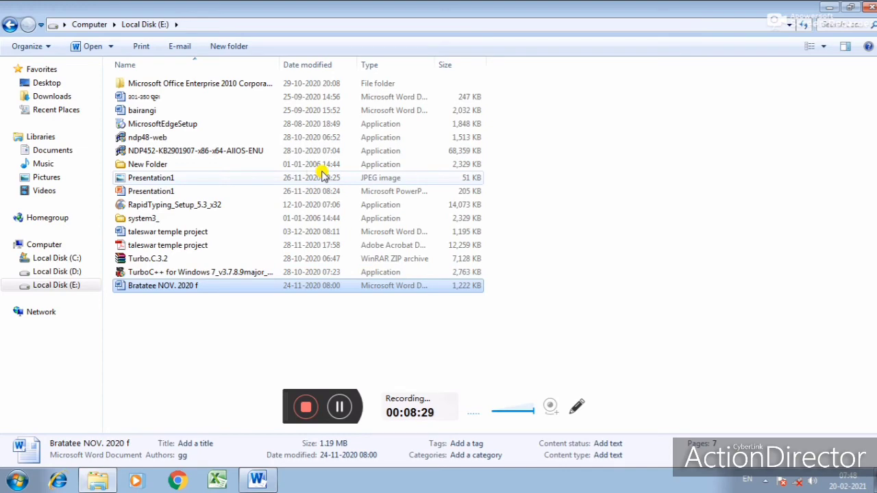
pyautogui.click(830, 6)
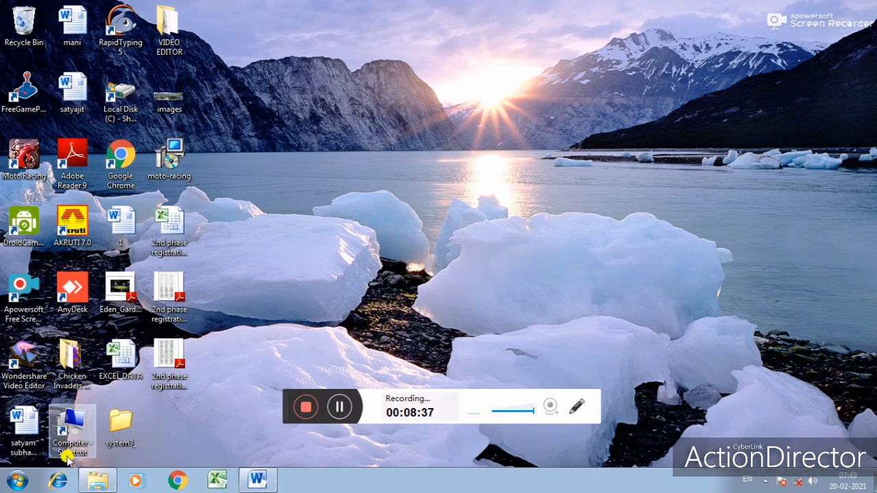
# Step: Move the Computer shortcut on the desktop to the spot below the moto-racing icon and open it
pyautogui.moveTo(69, 444); pyautogui.dragTo(251, 205)
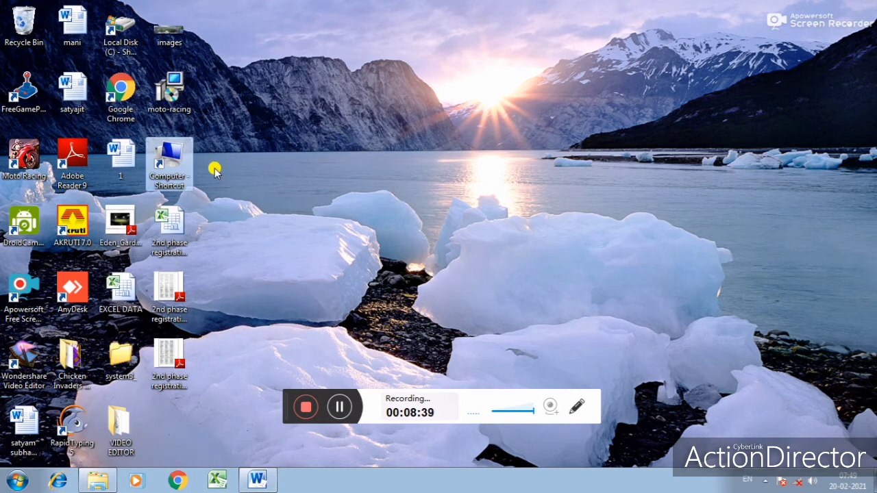
pyautogui.doubleClick(171, 161)
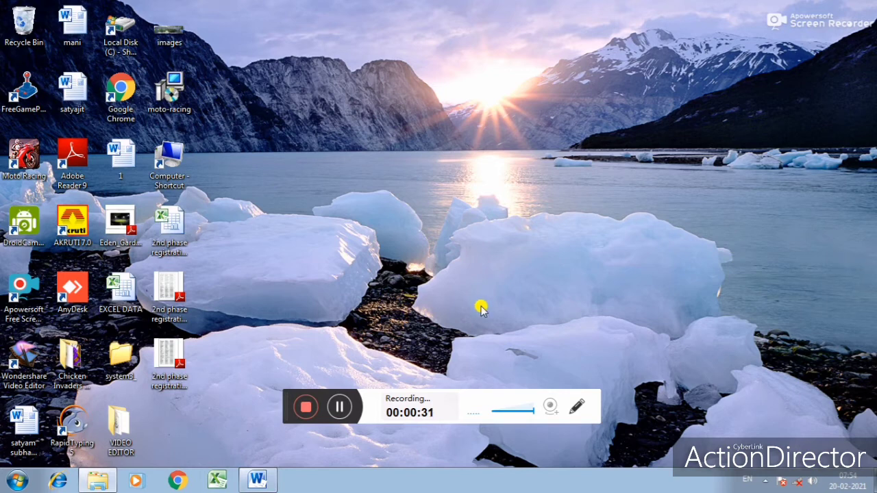
# Step: Open Local Disk (D:) from the Computer window to view its files and folders, and minimize the window
pyautogui.doubleClick(172, 164)
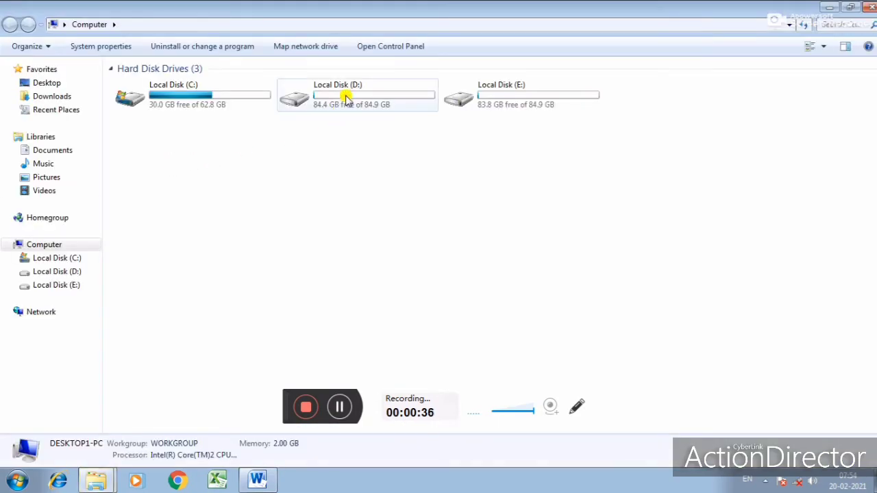
pyautogui.doubleClick(345, 98)
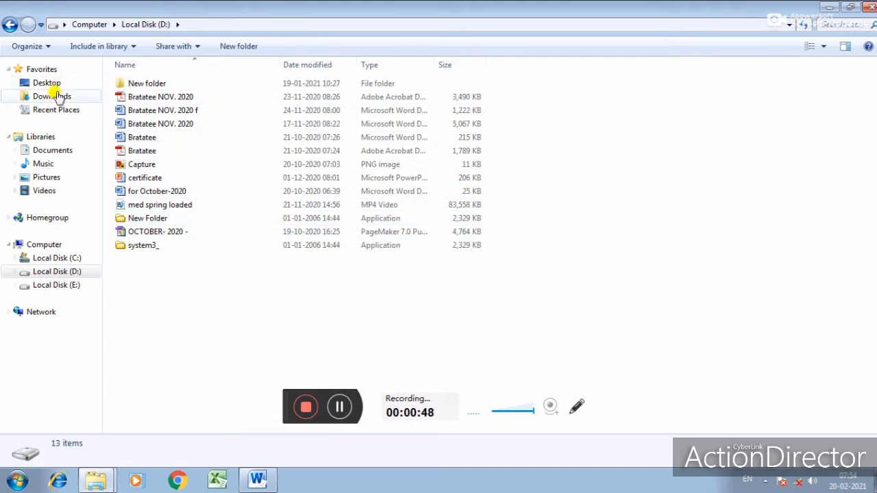
pyautogui.click(830, 7)
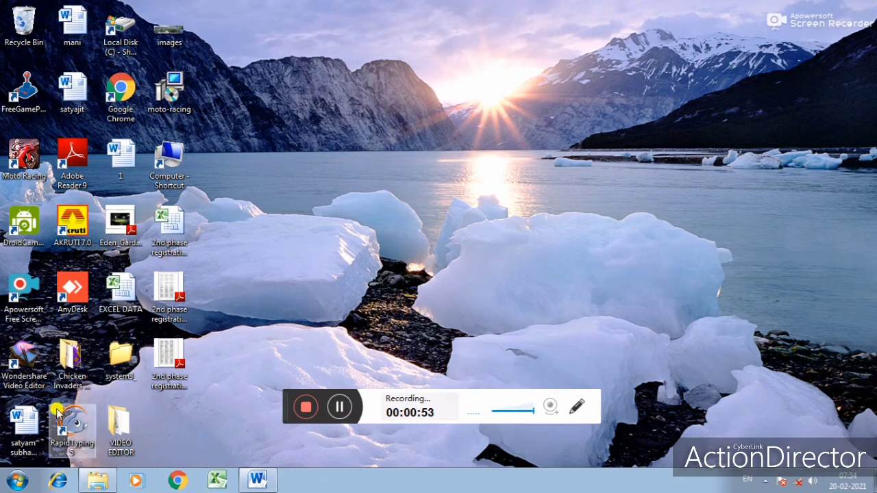
# Step: Open the desktop Word document named after a person and maximize its window
pyautogui.doubleClick(25, 427)
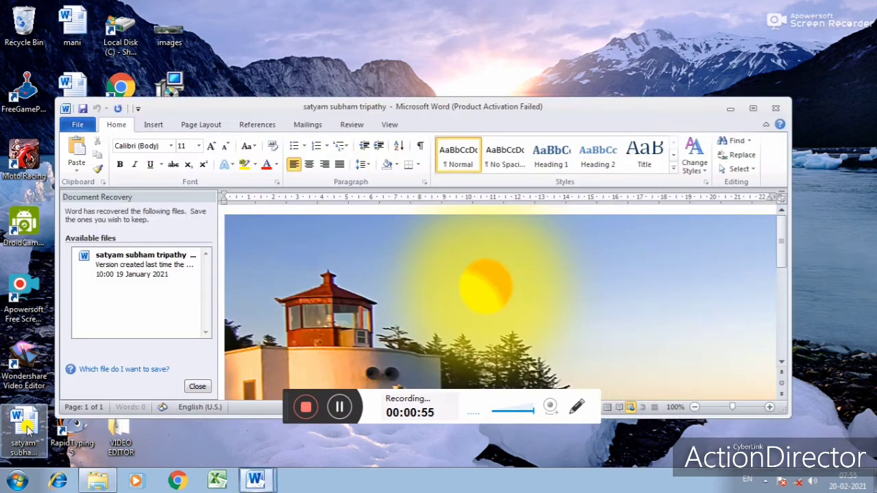
pyautogui.click(754, 108)
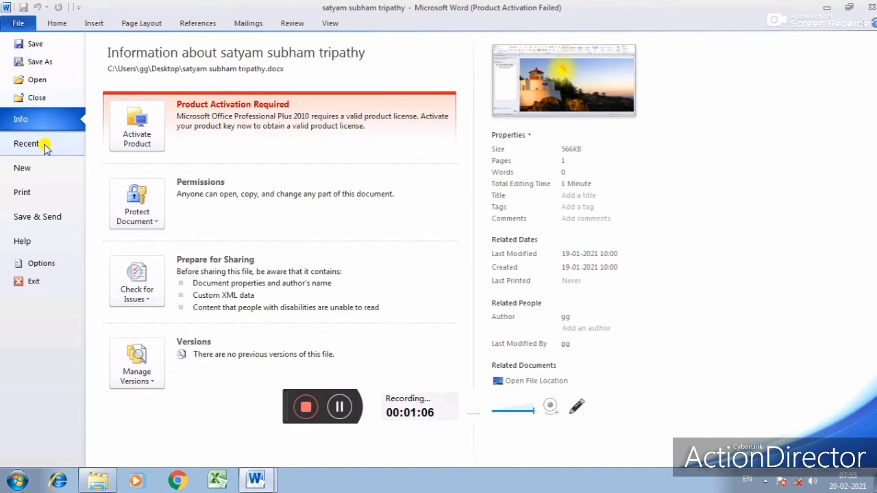
# Step: Create a new blank Word document and enter the sample text "gfdfgdfgdfgdfgdfg"
pyautogui.click(39, 169)
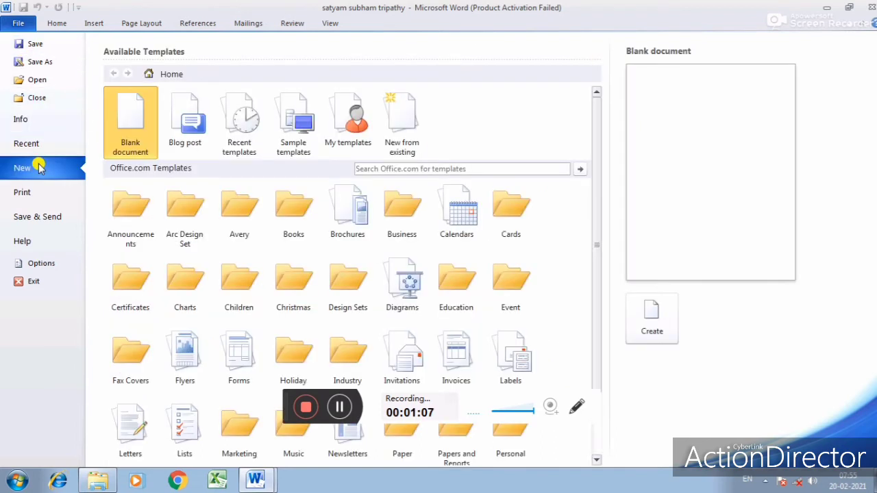
pyautogui.doubleClick(125, 114)
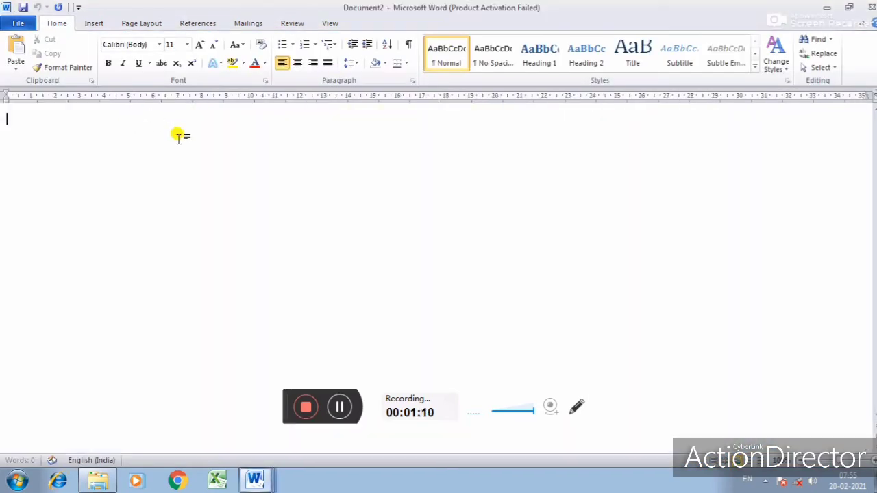
pyautogui.write('gfd')
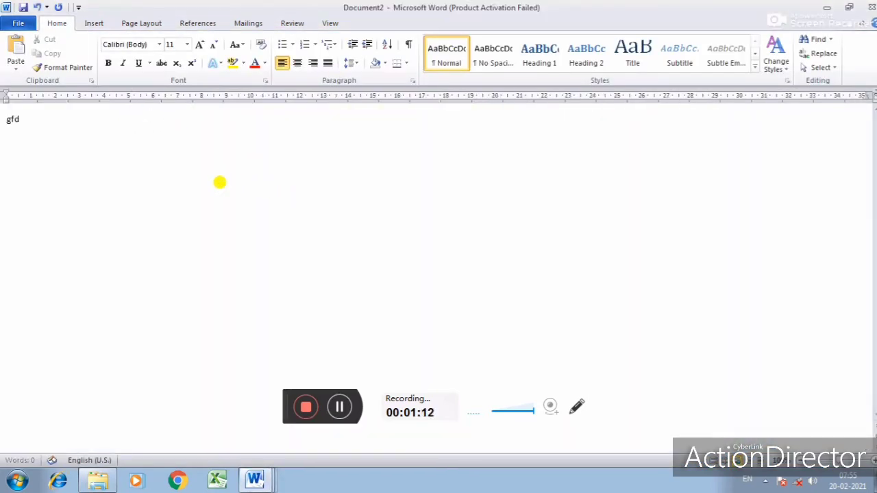
pyautogui.write('fgdfgdfgdfg')
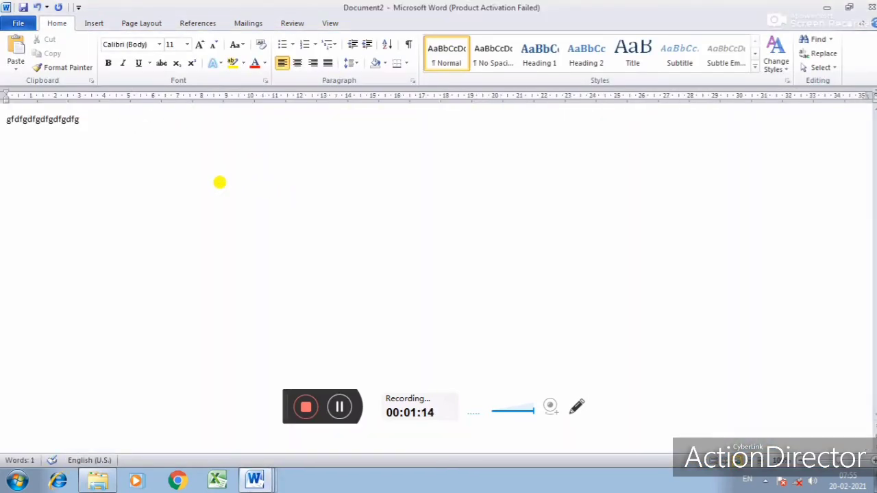
# Step: Start saving the document as a new file, choose Local Disk (E:) as the location and name it gfff
pyautogui.click(21, 23)
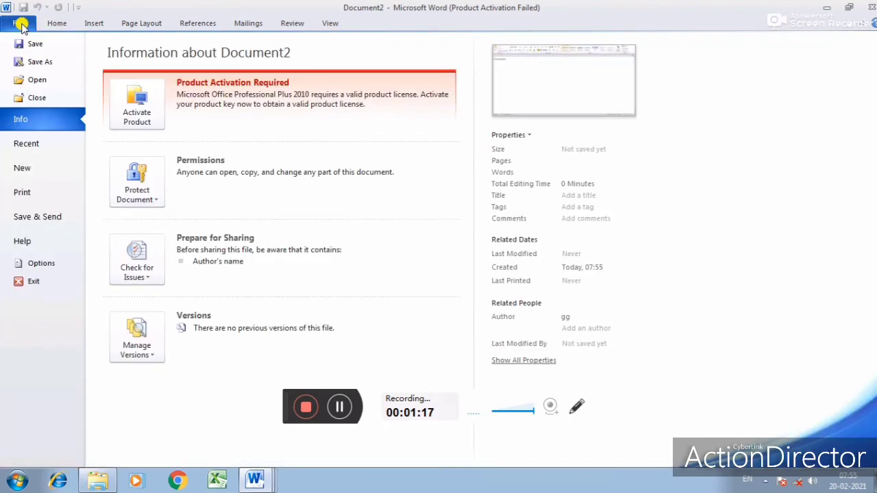
pyautogui.click(39, 61)
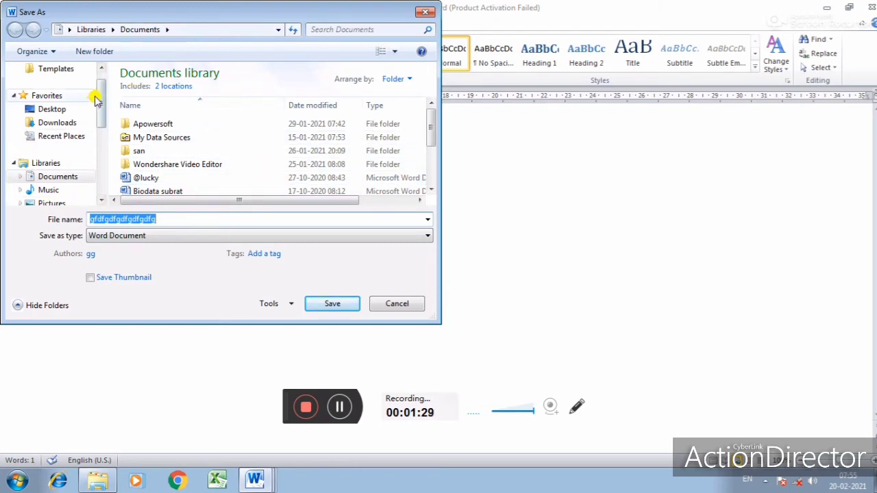
pyautogui.moveTo(102, 92); pyautogui.dragTo(105, 144)
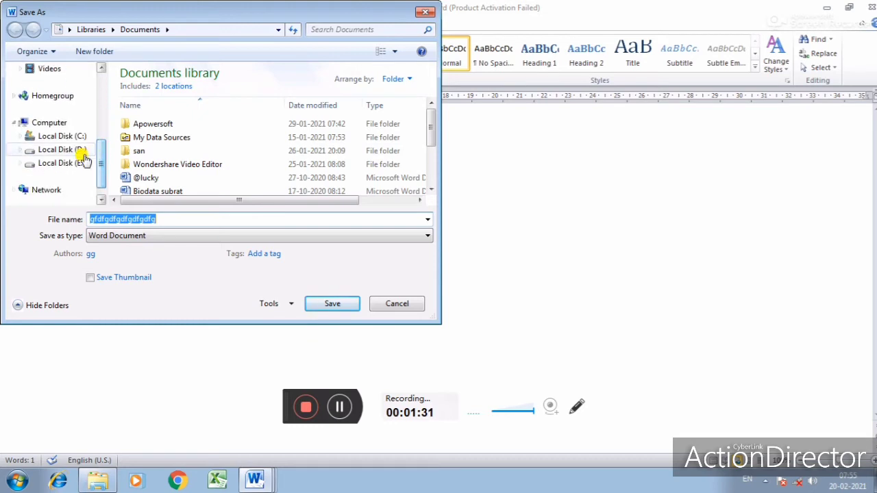
pyautogui.click(81, 153)
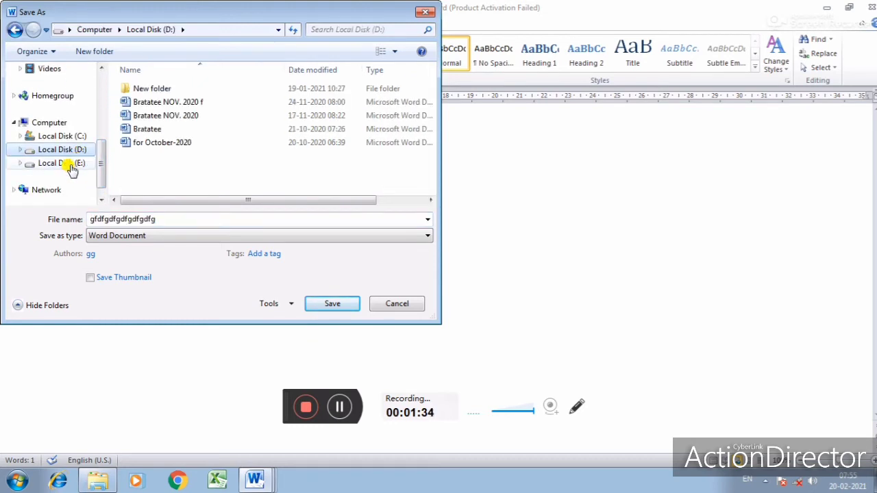
pyautogui.click(71, 164)
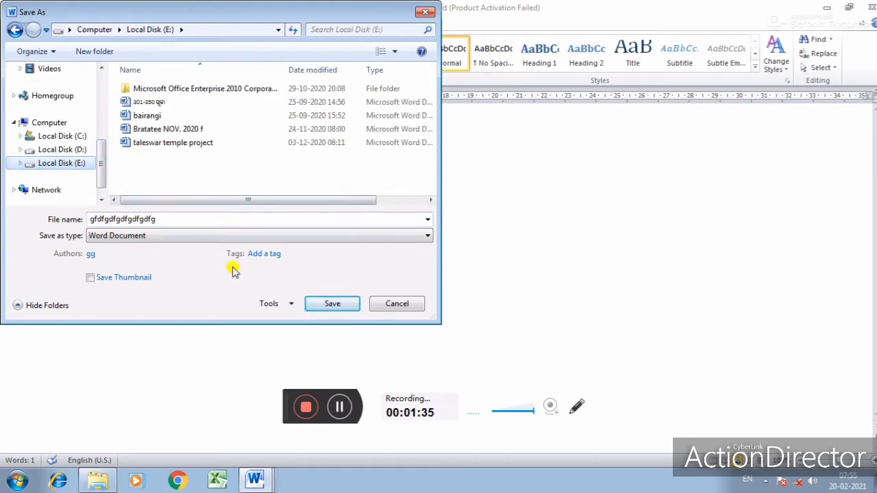
pyautogui.doubleClick(154, 220)
pyautogui.write('gfff')
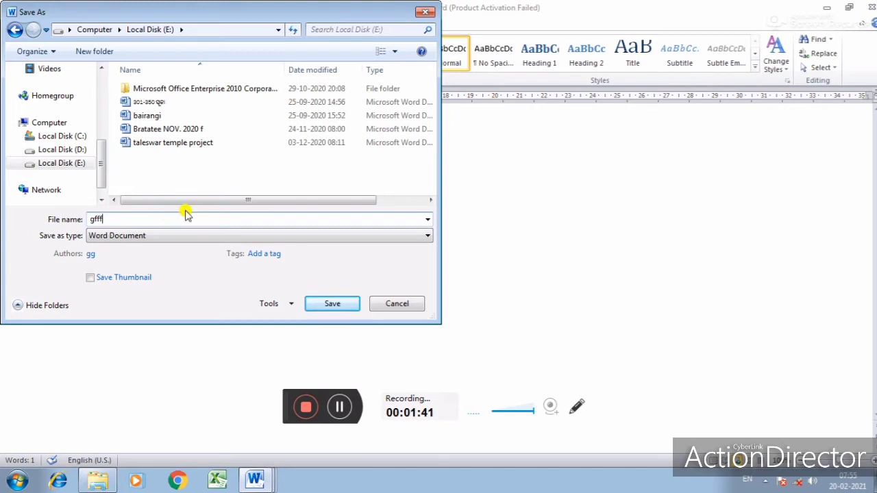
# Step: Create a new folder named gurukul on Local Disk (E:) from within the Save As dialog
pyautogui.rightClick(170, 167)
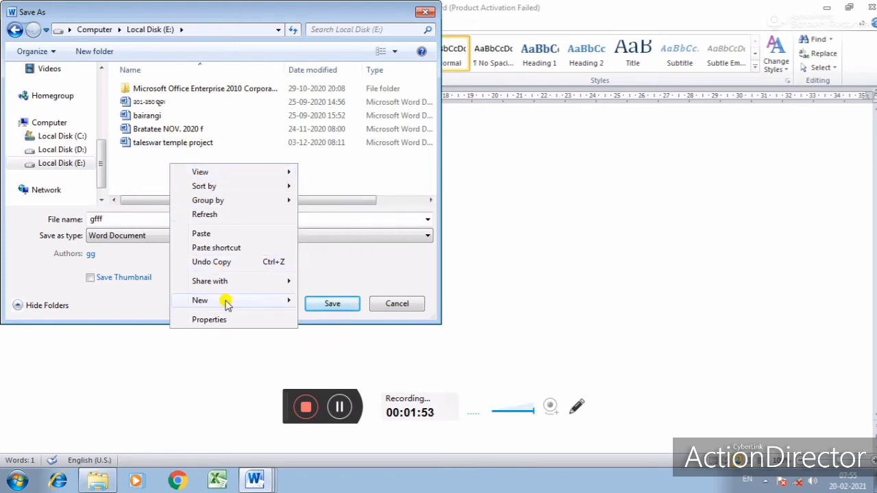
pyautogui.moveTo(226, 301)
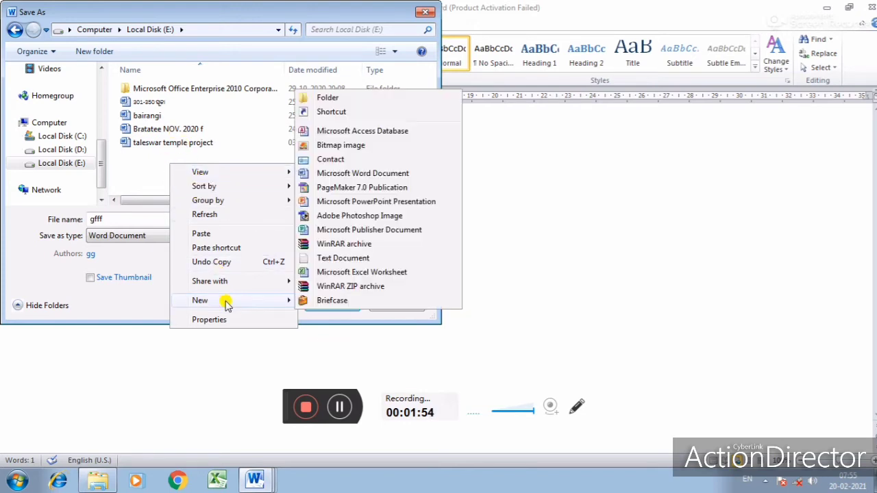
pyautogui.click(344, 100)
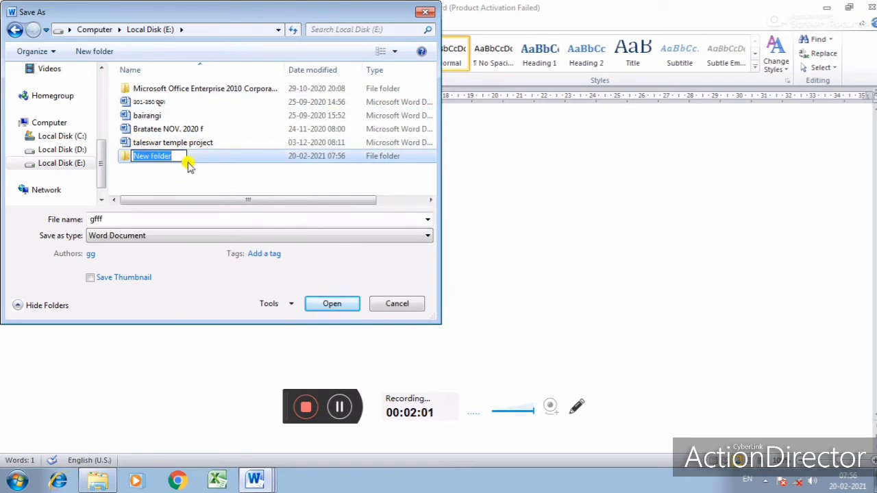
pyautogui.write('gurukul')
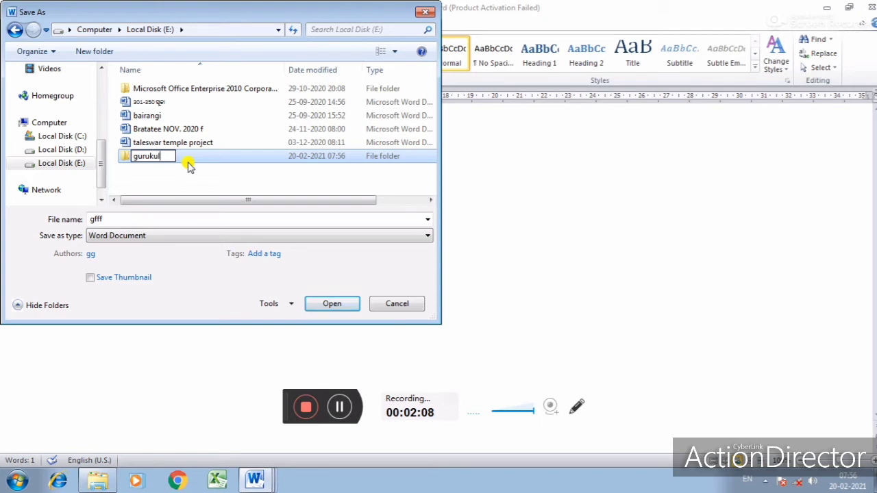
pyautogui.press('Return')
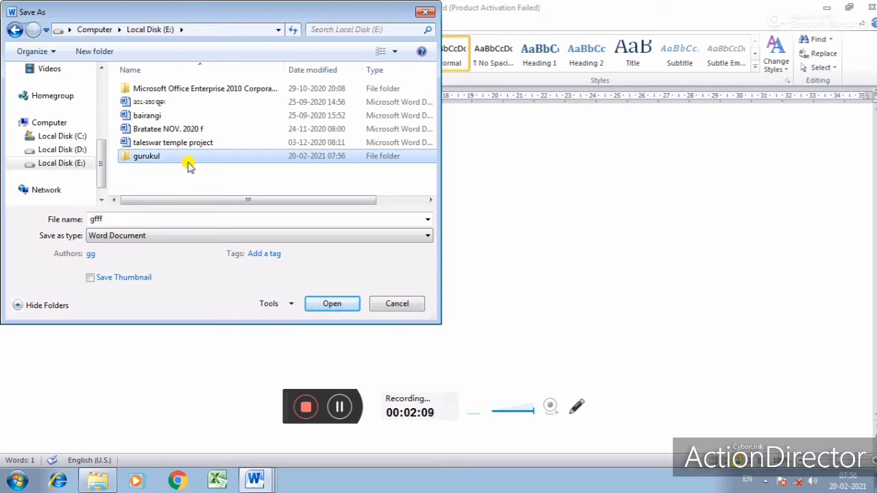
# Step: Save the gfff document inside the gurukul folder and close it
pyautogui.doubleClick(186, 157)
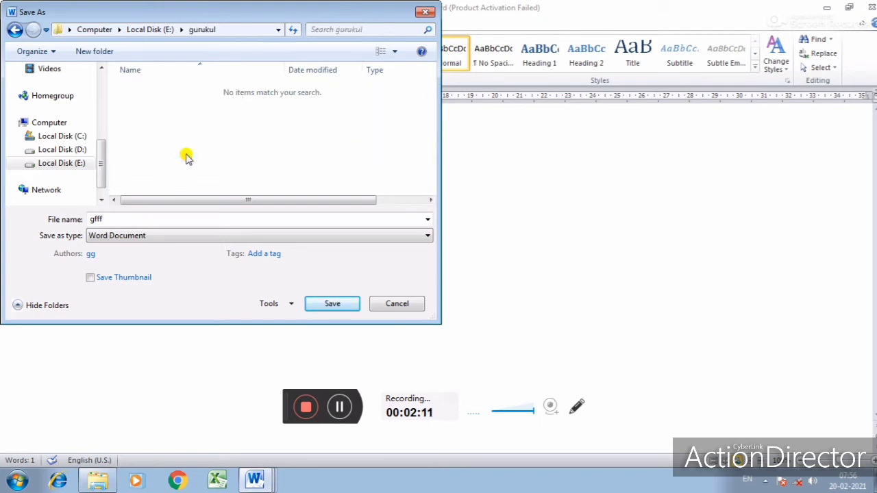
pyautogui.click(334, 306)
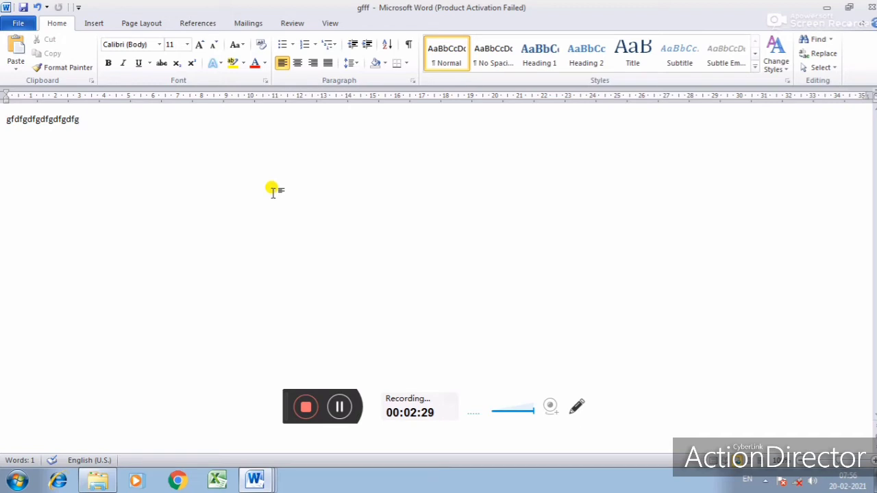
pyautogui.click(869, 7)
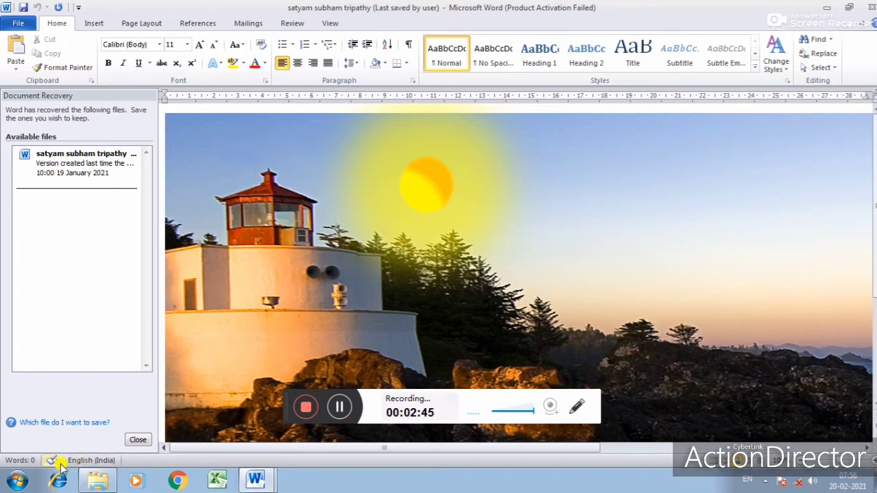
# Step: Launch WordPad from the Windows Accessories and maximize its window
pyautogui.click(17, 480)
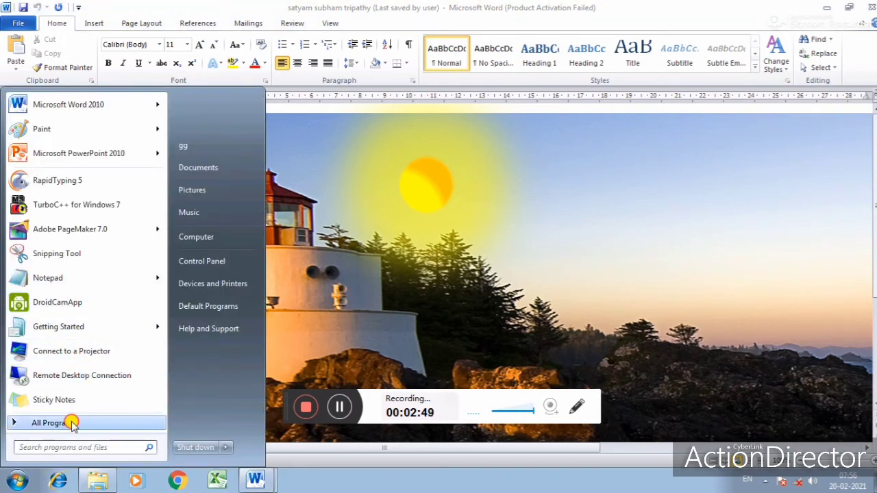
pyautogui.click(48, 423)
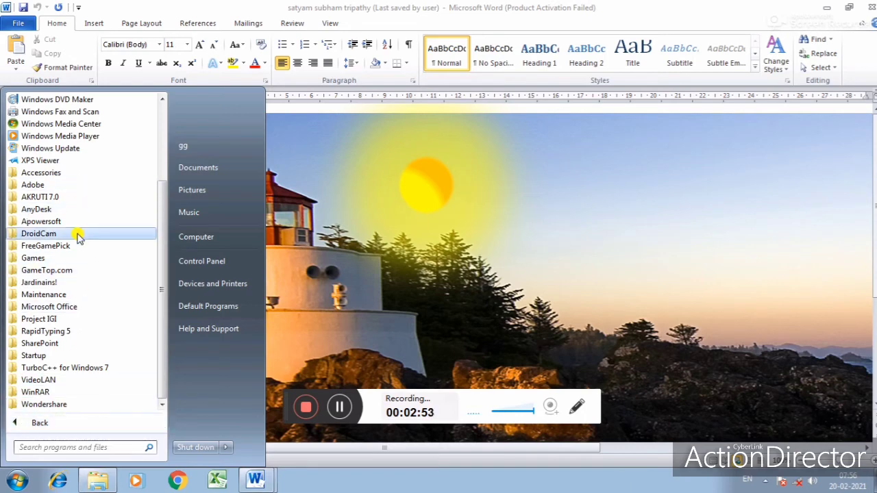
pyautogui.click(67, 172)
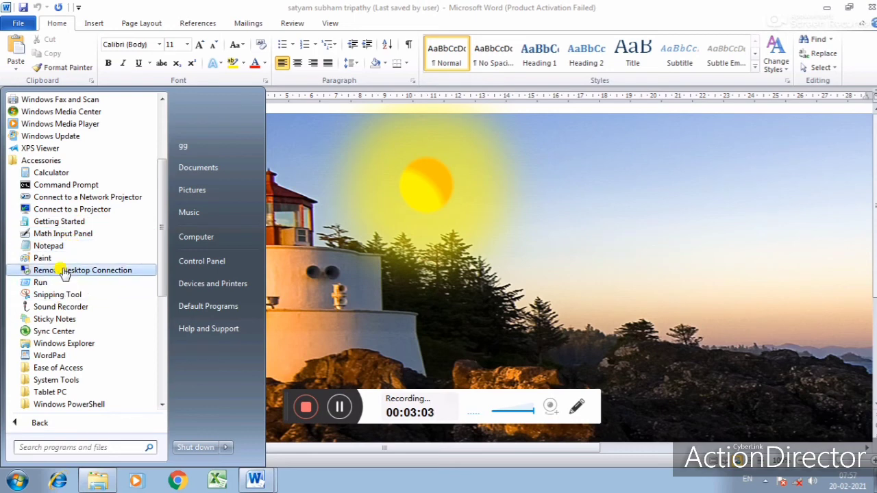
pyautogui.click(68, 355)
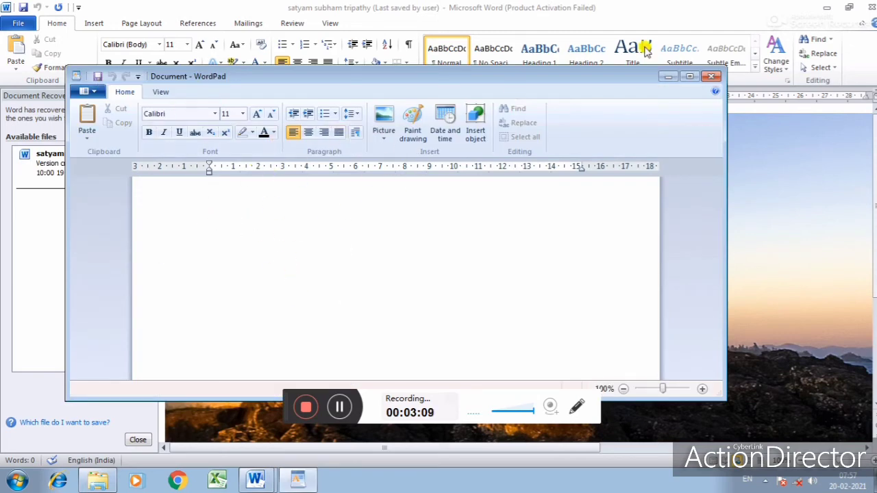
pyautogui.click(690, 77)
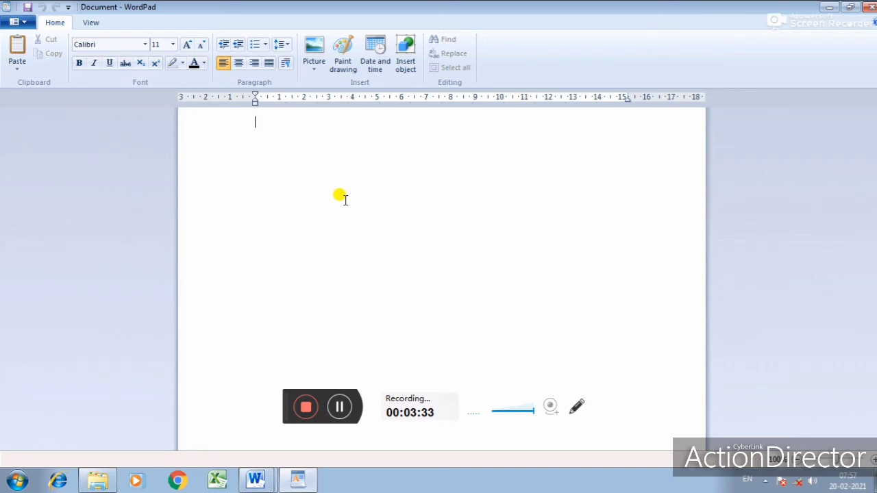
# Step: Enter the lines "gfgfgghfghf" and "tftgf" in WordPad and save the file to the Desktop as Document in Rich Text Format
pyautogui.write('gf')
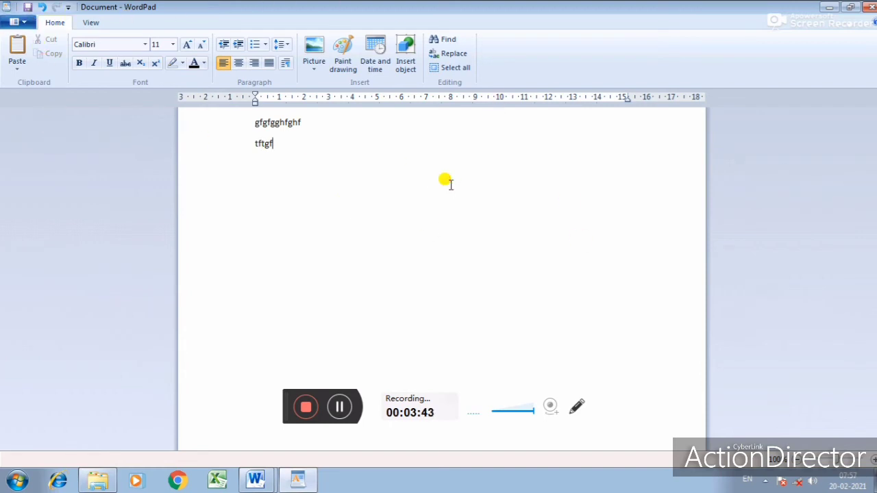
pyautogui.hotkey('ctrl', 's')
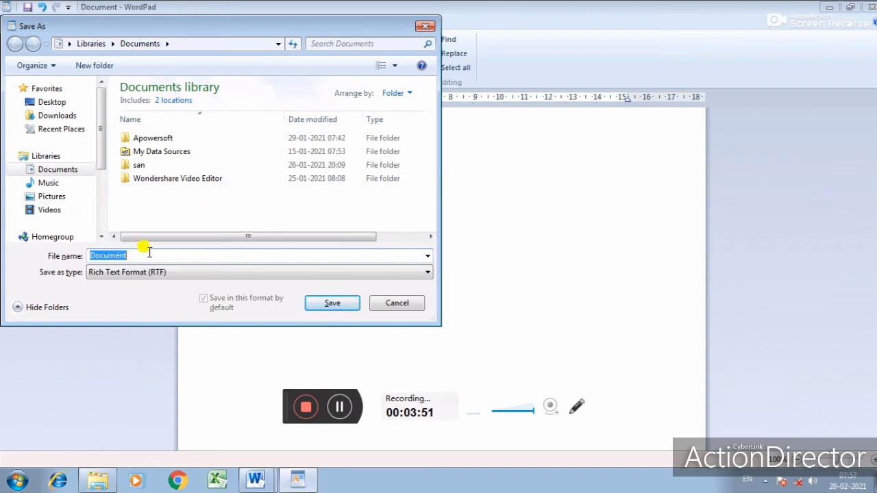
pyautogui.click(77, 103)
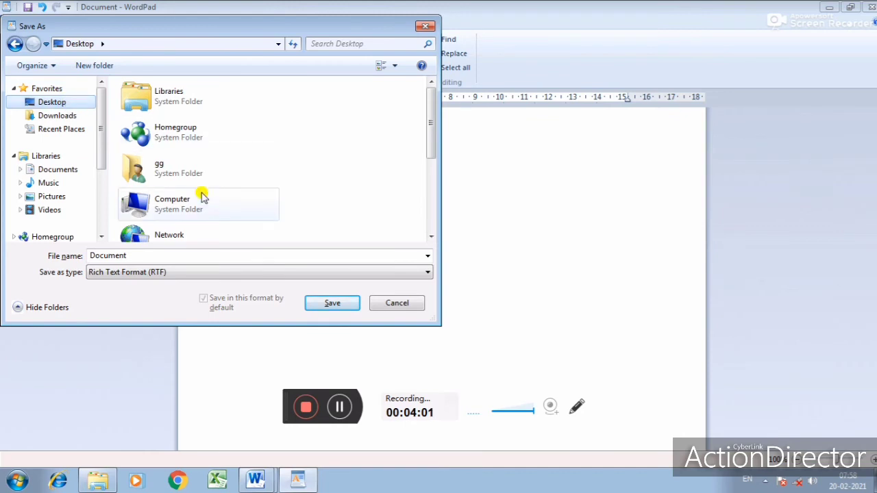
pyautogui.click(328, 306)
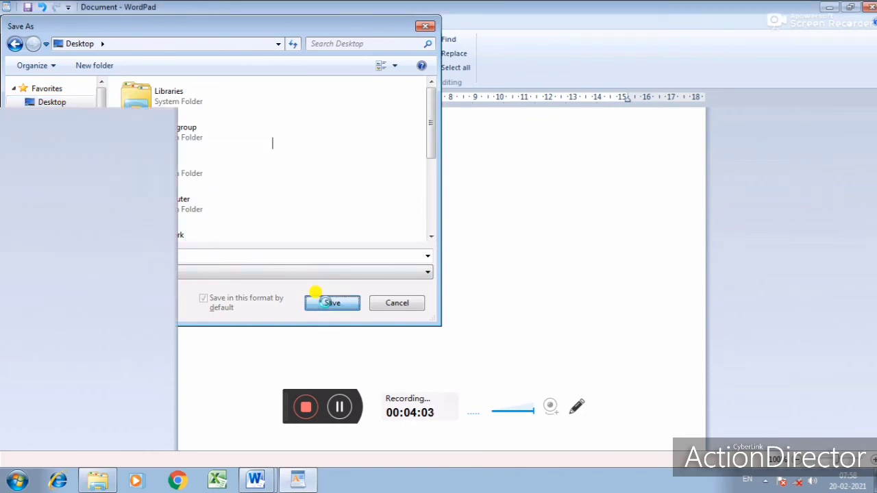
# Step: Minimize the WordPad and Word windows, open the saved Document file from the desktop to check its text, and close it
pyautogui.click(829, 6)
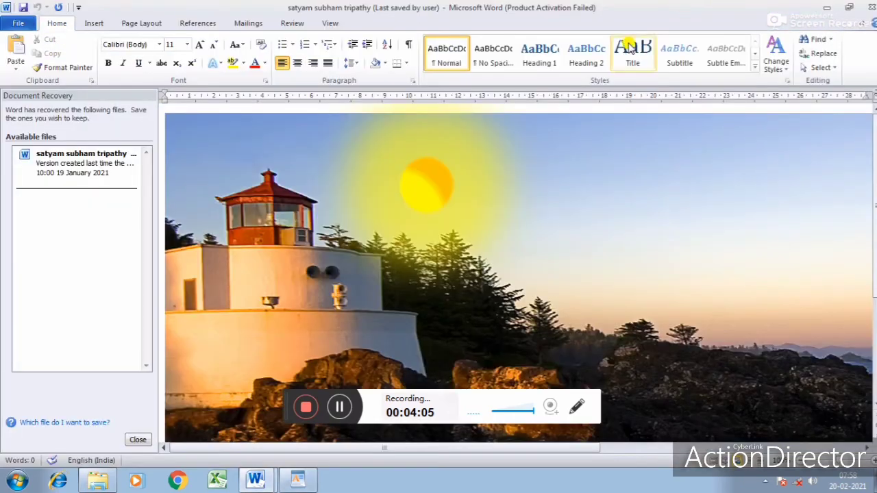
pyautogui.click(829, 6)
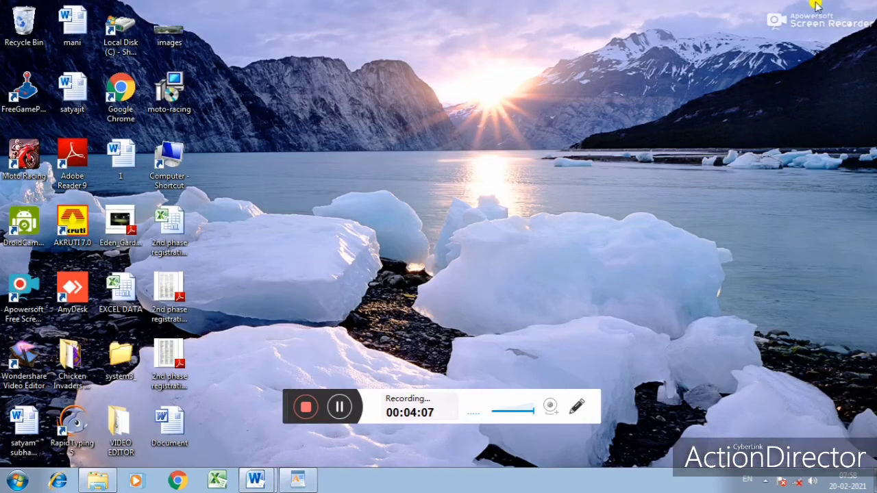
pyautogui.click(177, 429)
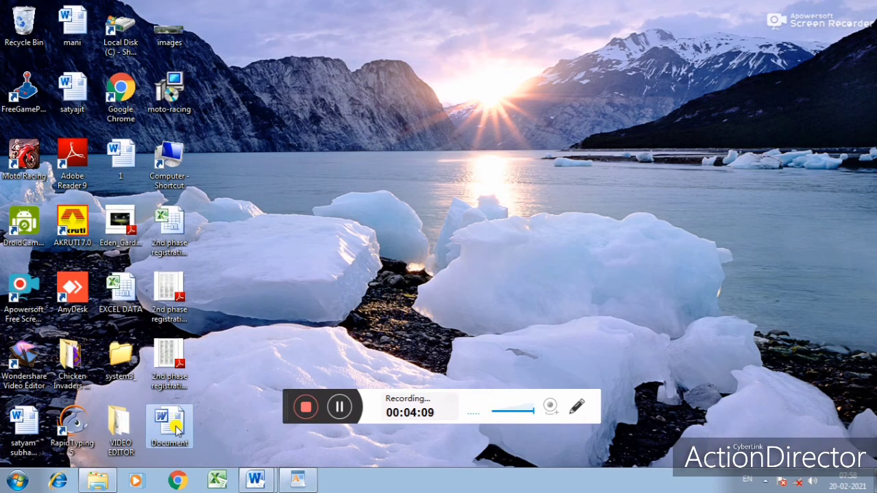
pyautogui.doubleClick(178, 429)
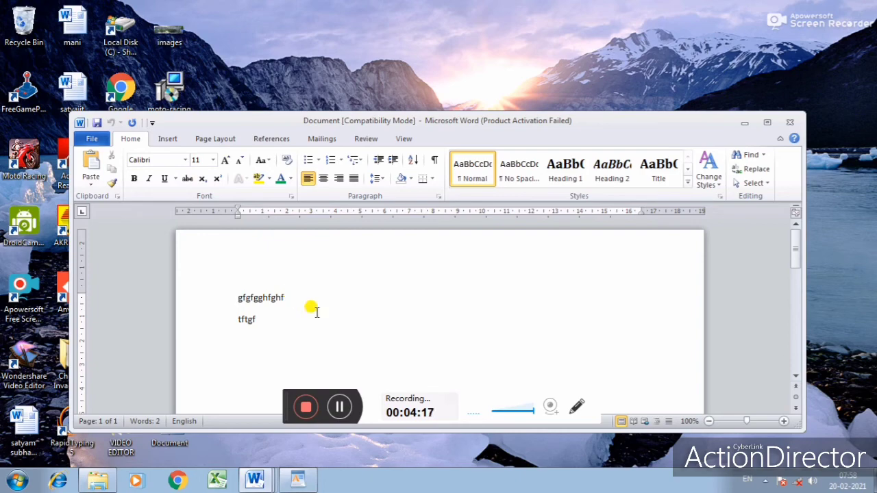
pyautogui.click(790, 123)
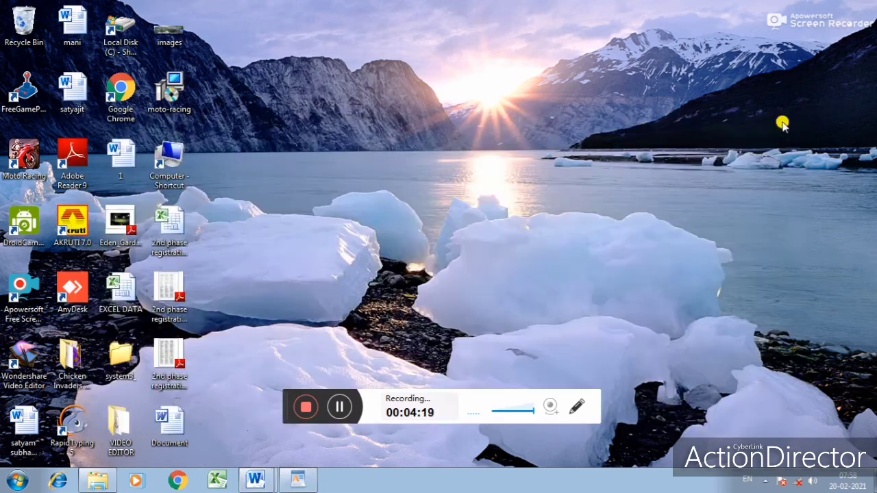
# Step: Select all the icons on the desktop
pyautogui.doubleClick(100, 85)
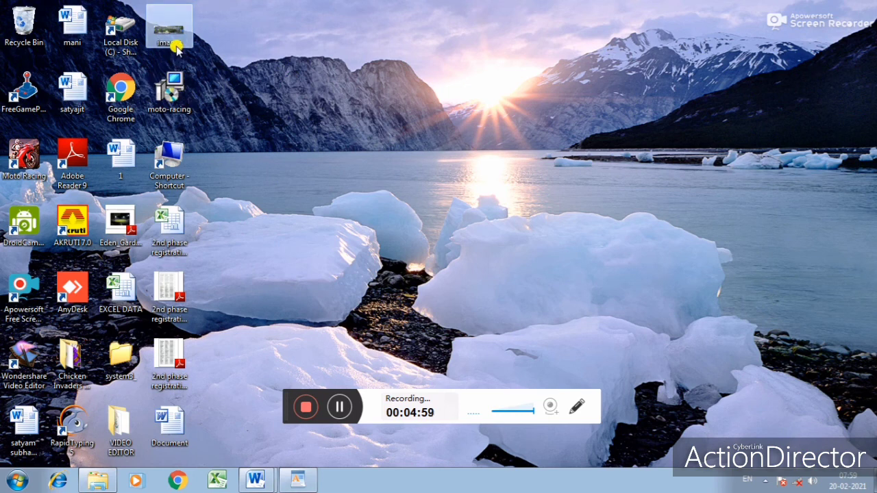
pyautogui.click(26, 36)
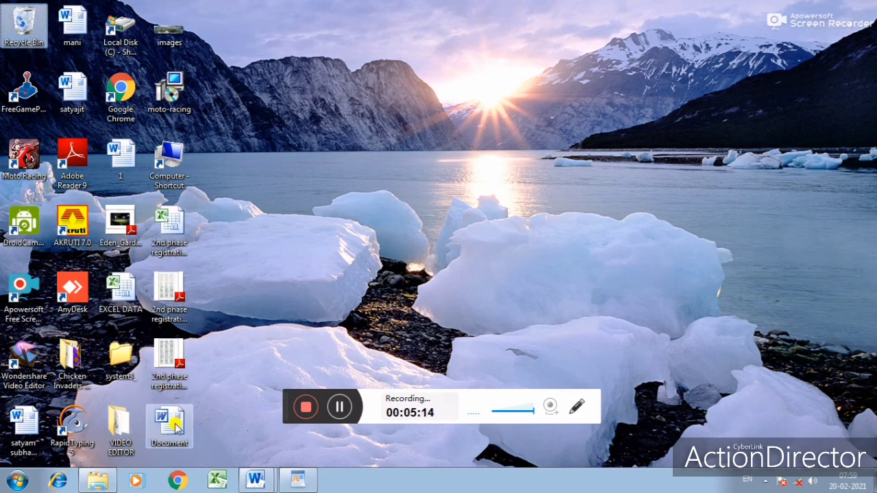
pyautogui.hotkey('ctrl', 'a')
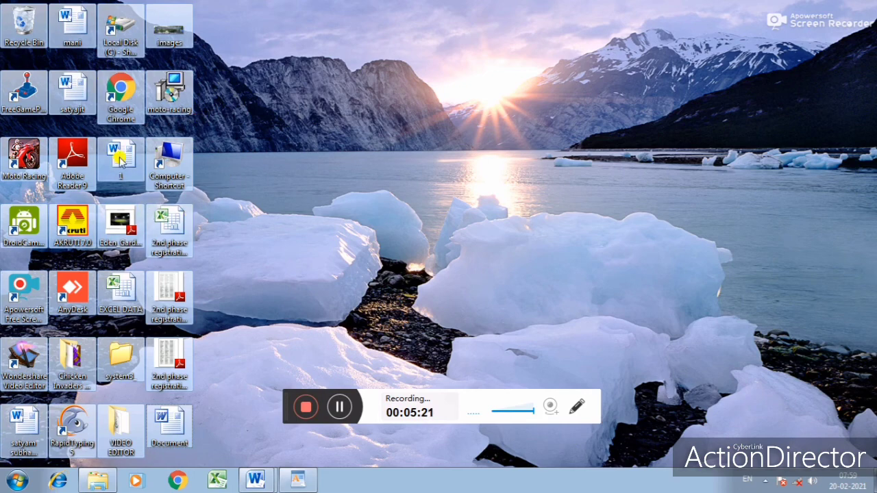
# Step: Clear the full selection and select only Recycle Bin, the Word document beside FreeGamePick, moto-racing, Computer - Shortcut, AKRUTI 7.0 and the 2nd phase registration number PDF
pyautogui.click(223, 118)
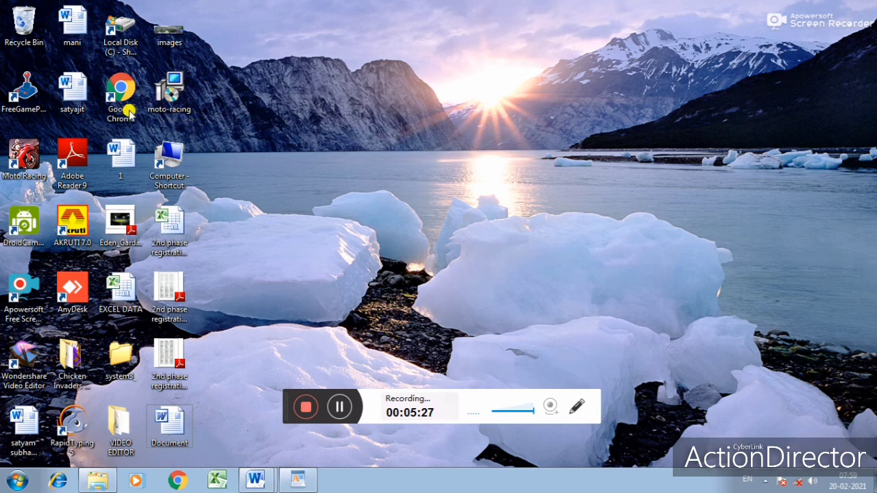
pyautogui.click(26, 20)
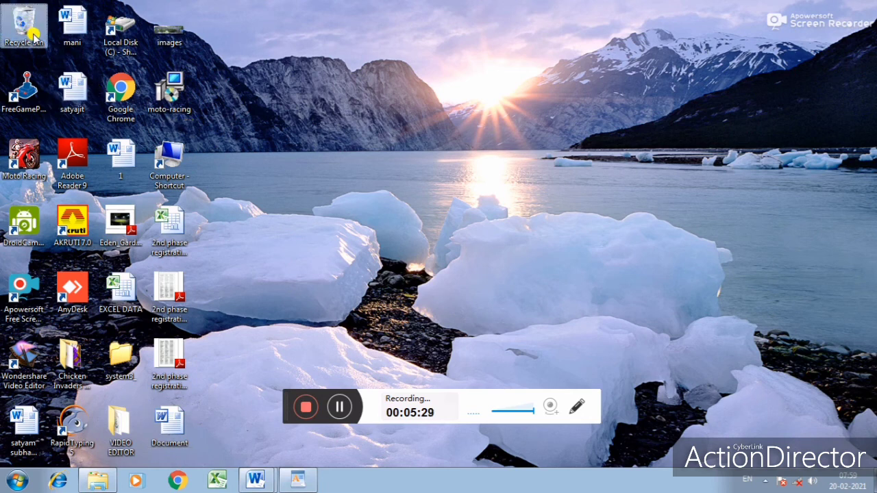
pyautogui.keyDown('ctrl'); pyautogui.click(74, 93); pyautogui.keyUp('ctrl')
pyautogui.keyDown('ctrl'); pyautogui.click(170, 91); pyautogui.keyUp('ctrl')
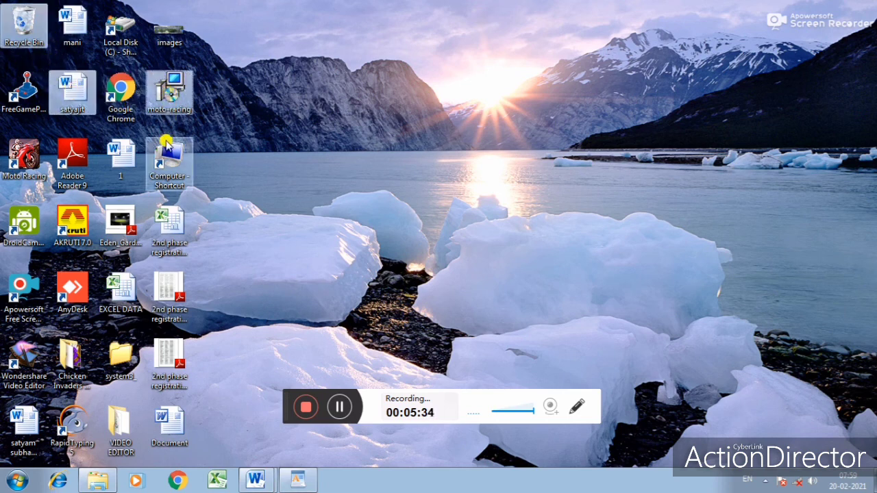
pyautogui.keyDown('ctrl'); pyautogui.click(170, 152); pyautogui.keyUp('ctrl')
pyautogui.keyDown('ctrl'); pyautogui.click(73, 223); pyautogui.keyUp('ctrl')
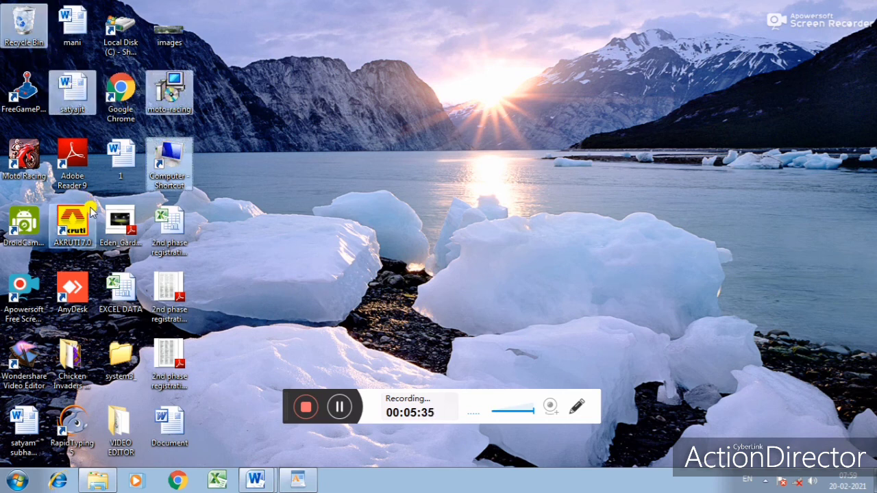
pyautogui.keyDown('ctrl'); pyautogui.click(167, 287); pyautogui.keyUp('ctrl')
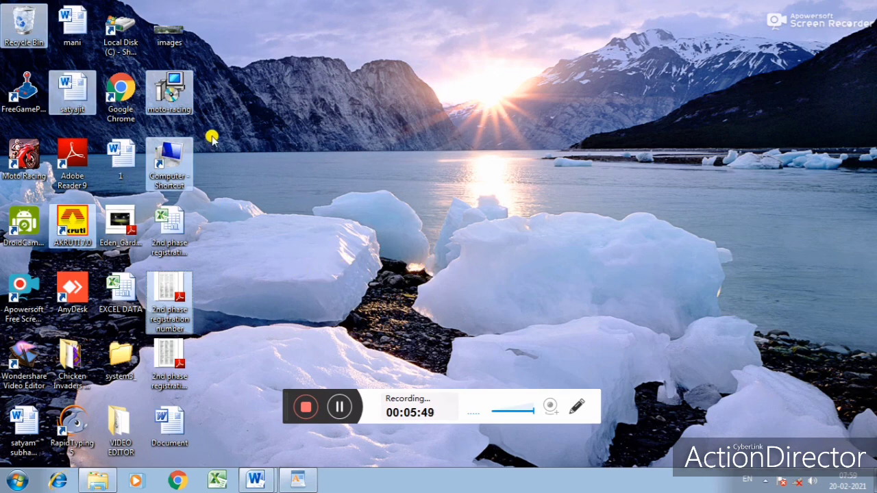
# Step: Extend the selection to every desktop icon at once and clear it again
pyautogui.hotkey('ctrl', 'a')
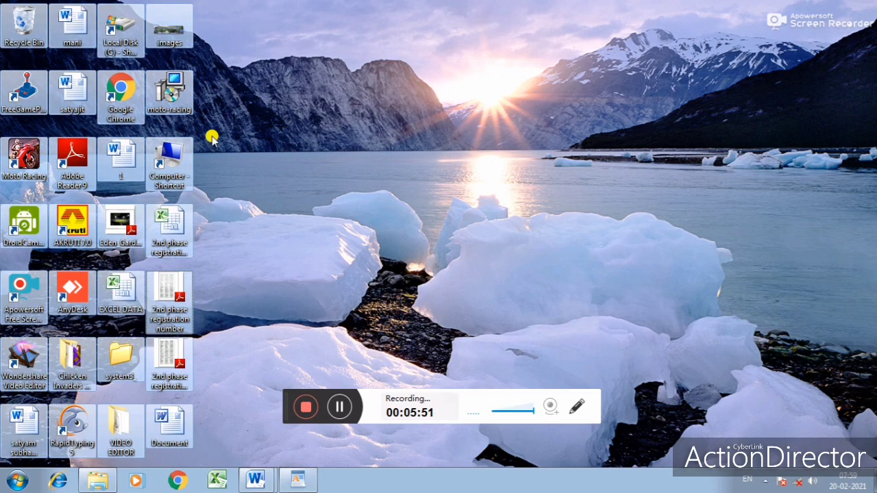
pyautogui.click(182, 285)
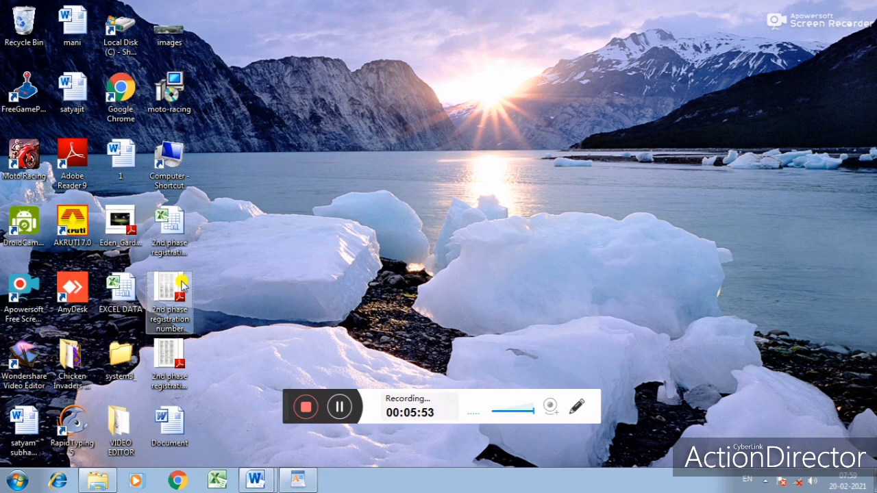
# Step: Open the VIDEO EDITOR folder and select all its items except CBSRegChecker.dll and the VIDEO EDITOR application
pyautogui.doubleClick(119, 421)
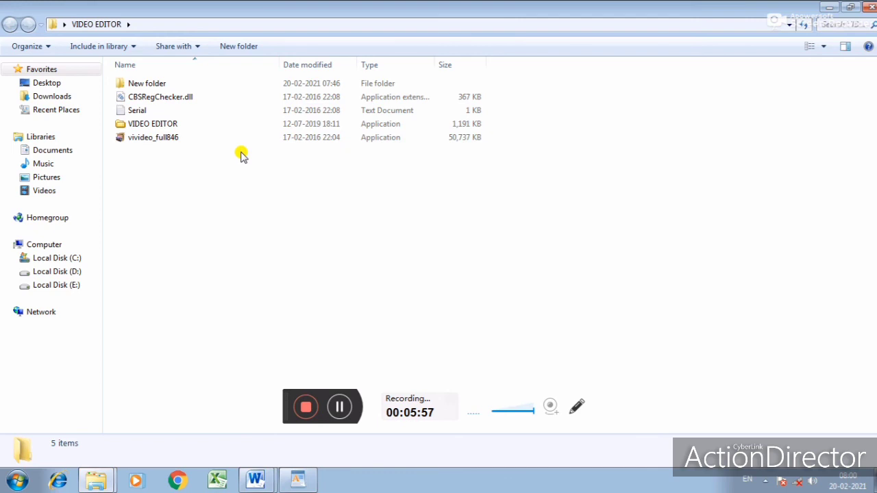
pyautogui.hotkey('ctrl', 'a')
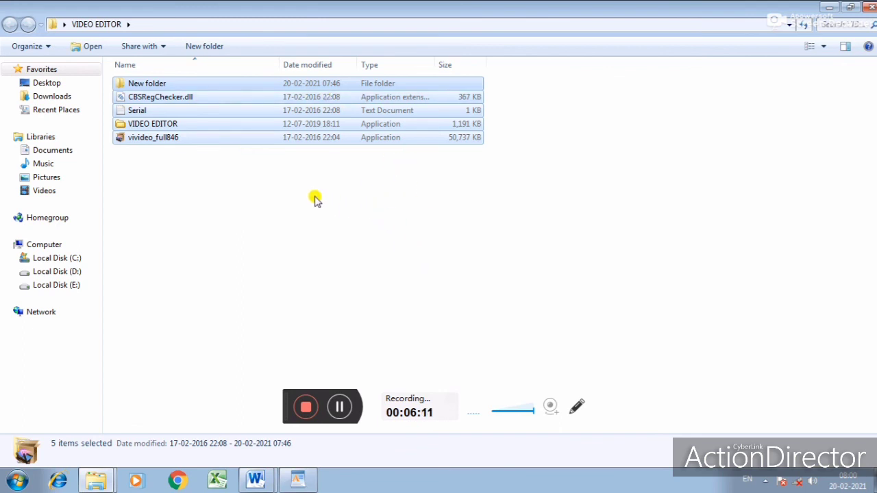
pyautogui.keyDown('ctrl'); pyautogui.click(172, 97); pyautogui.keyUp('ctrl')
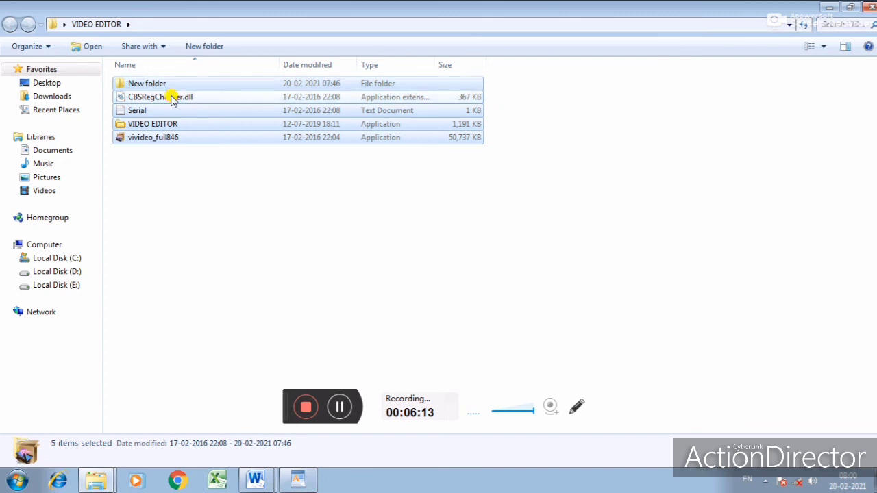
pyautogui.keyDown('ctrl'); pyautogui.click(198, 128); pyautogui.keyUp('ctrl')
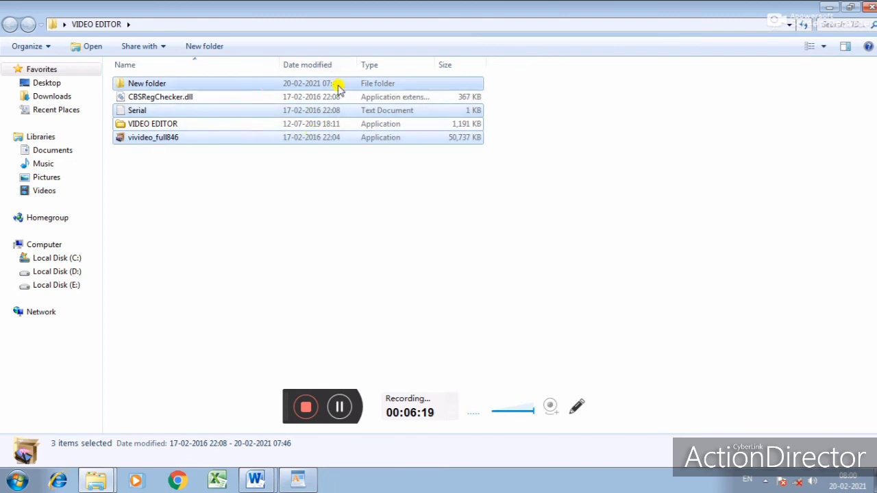
# Step: View the available actions for the selected files, dismiss them without choosing any, and clear the selection
pyautogui.rightClick(288, 112)
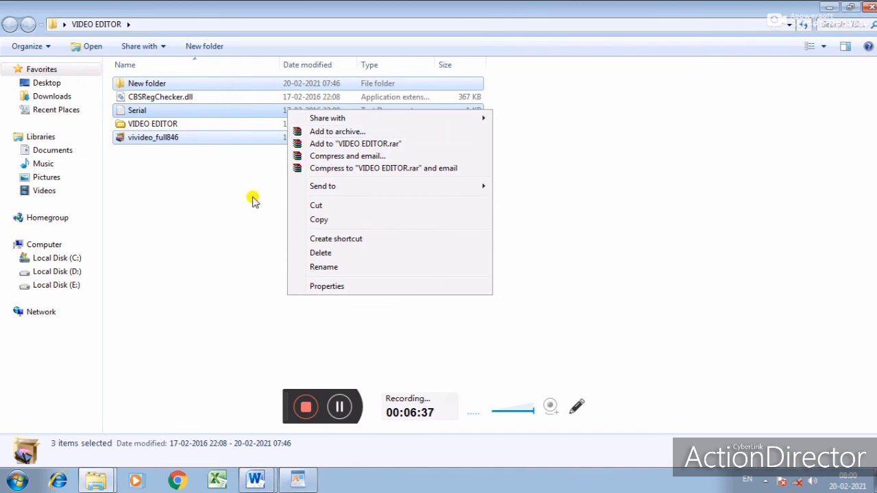
pyautogui.click(248, 221)
pyautogui.click(249, 220)
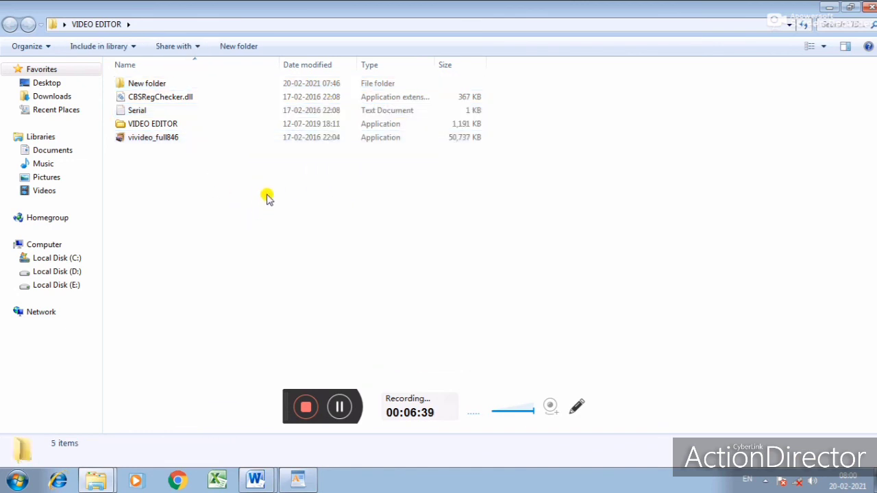